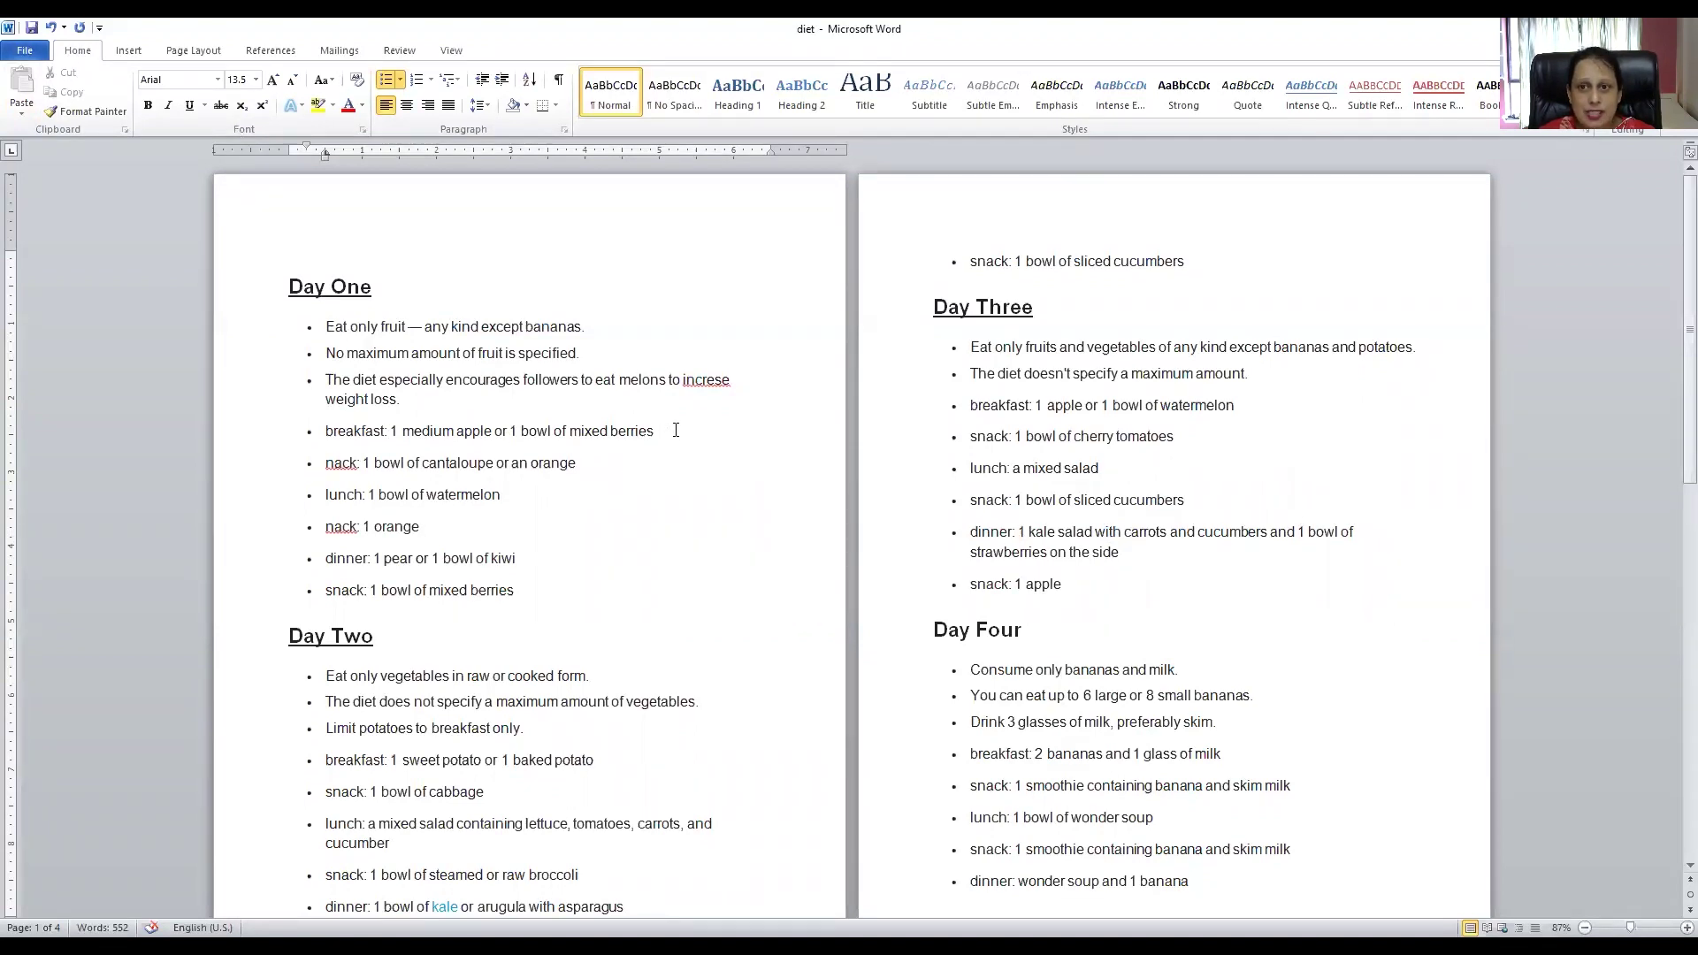
Step: Add a blank line above Day One and enter the title 'Diet Chart' there
left_click(293, 286)
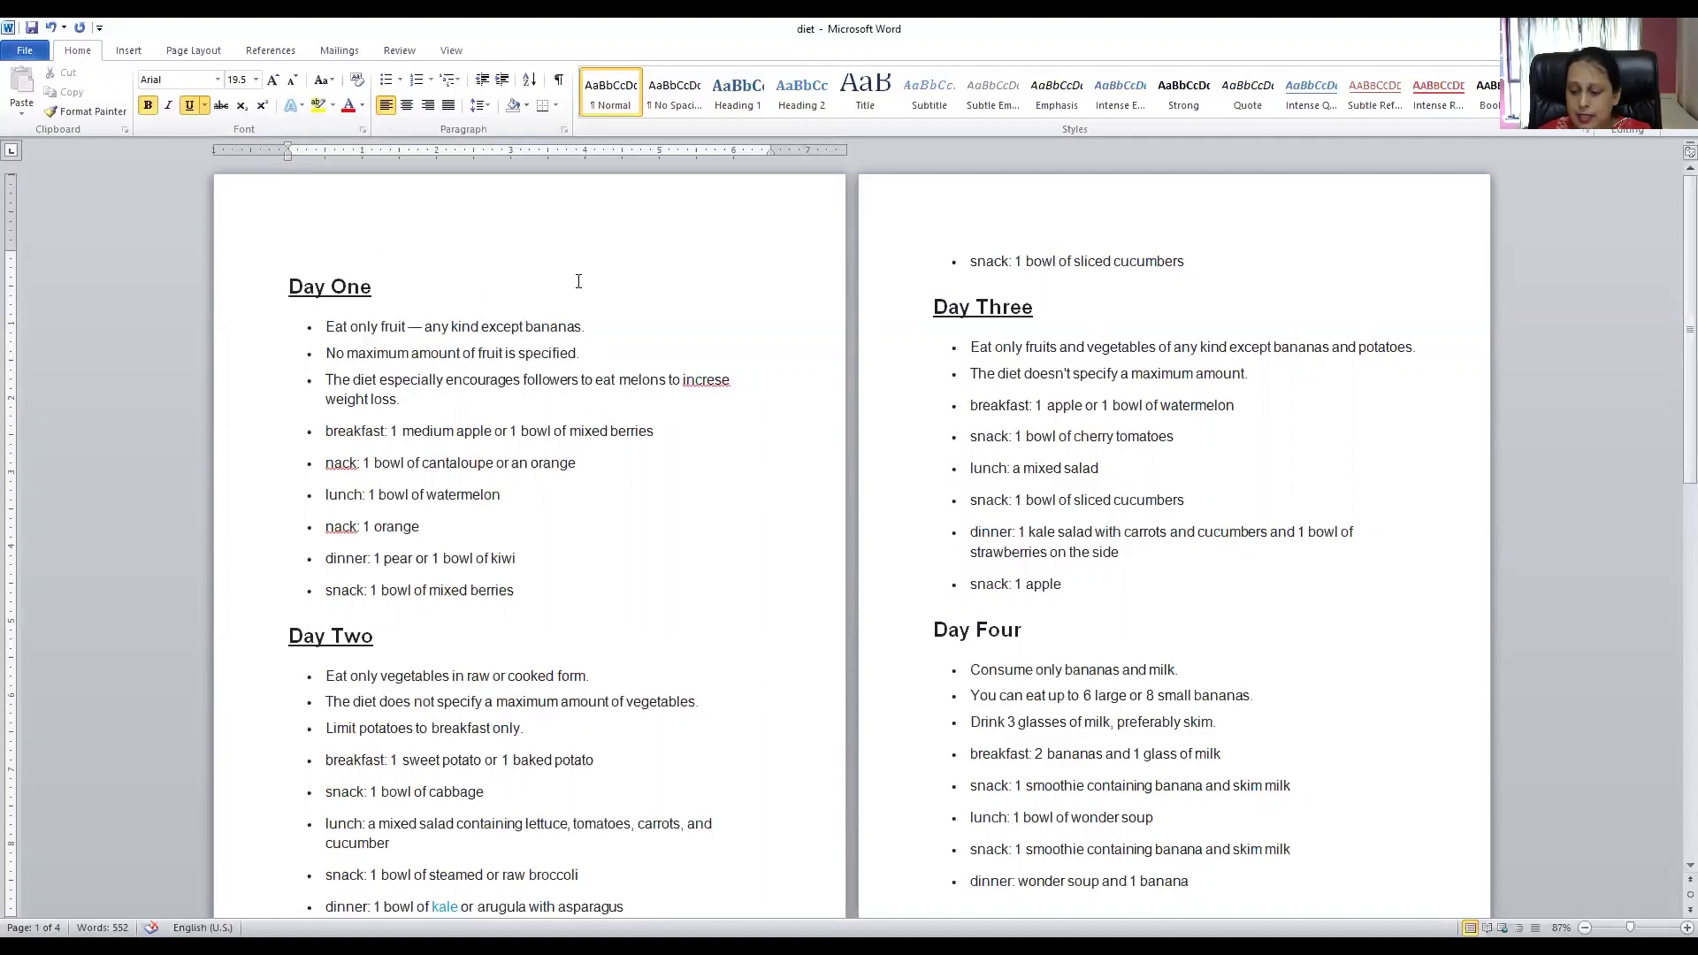
key("Return")
left_click(347, 281)
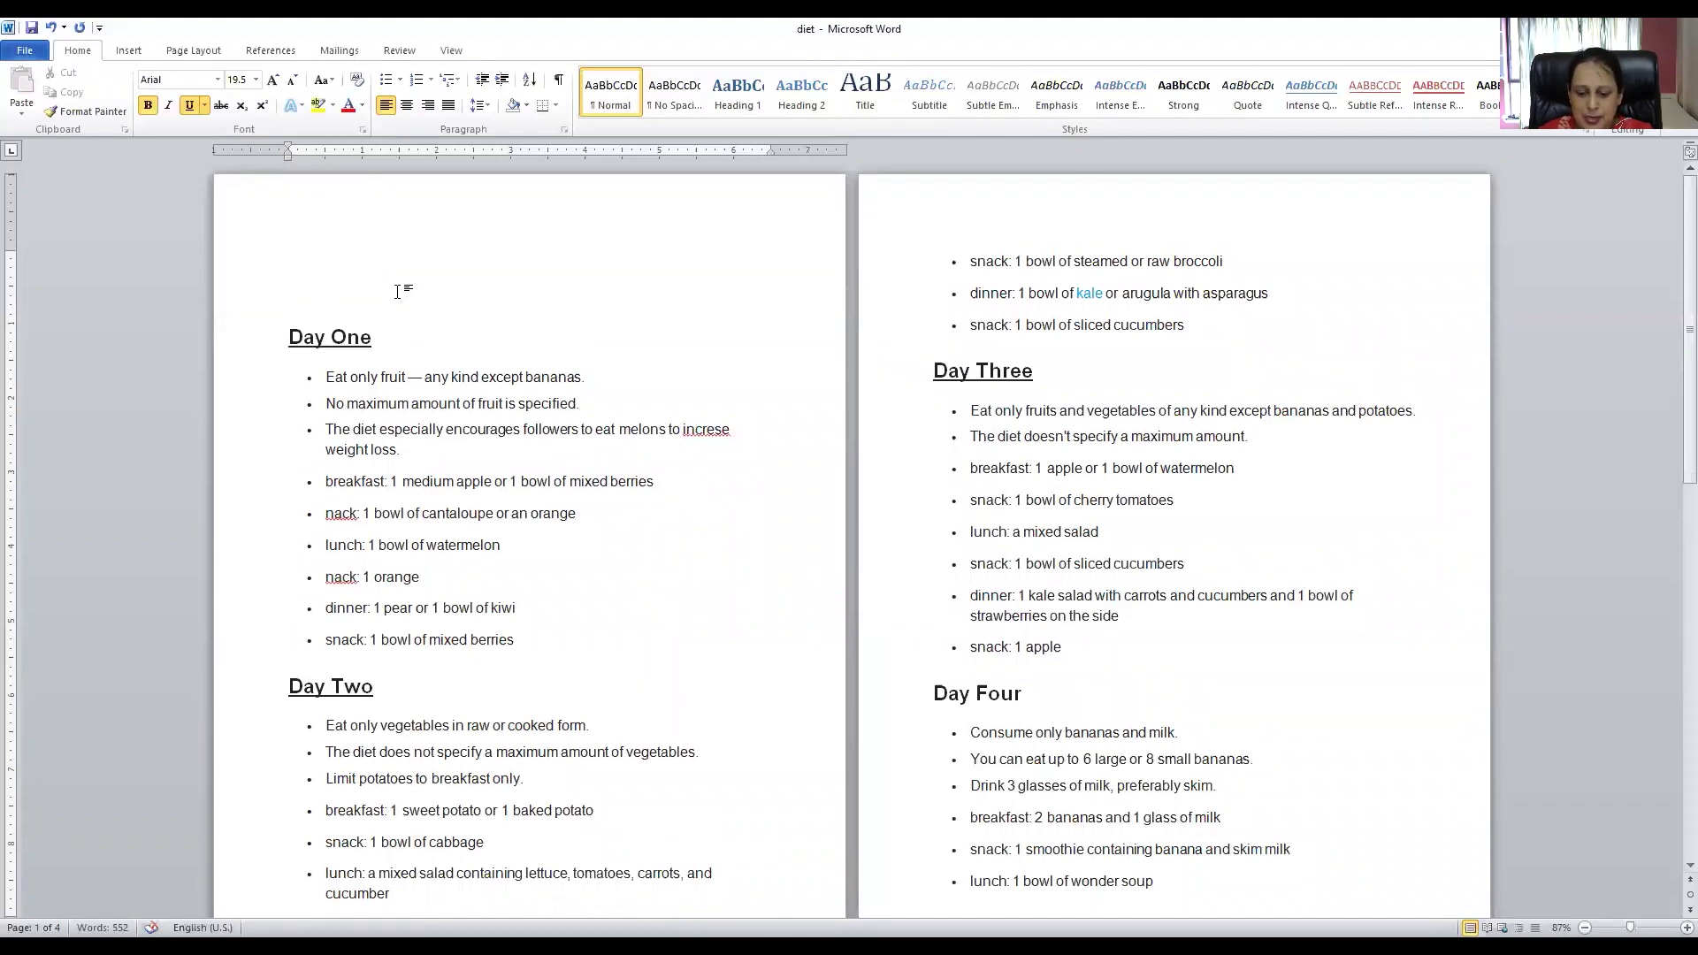
type("Diet")
type(" Chart")
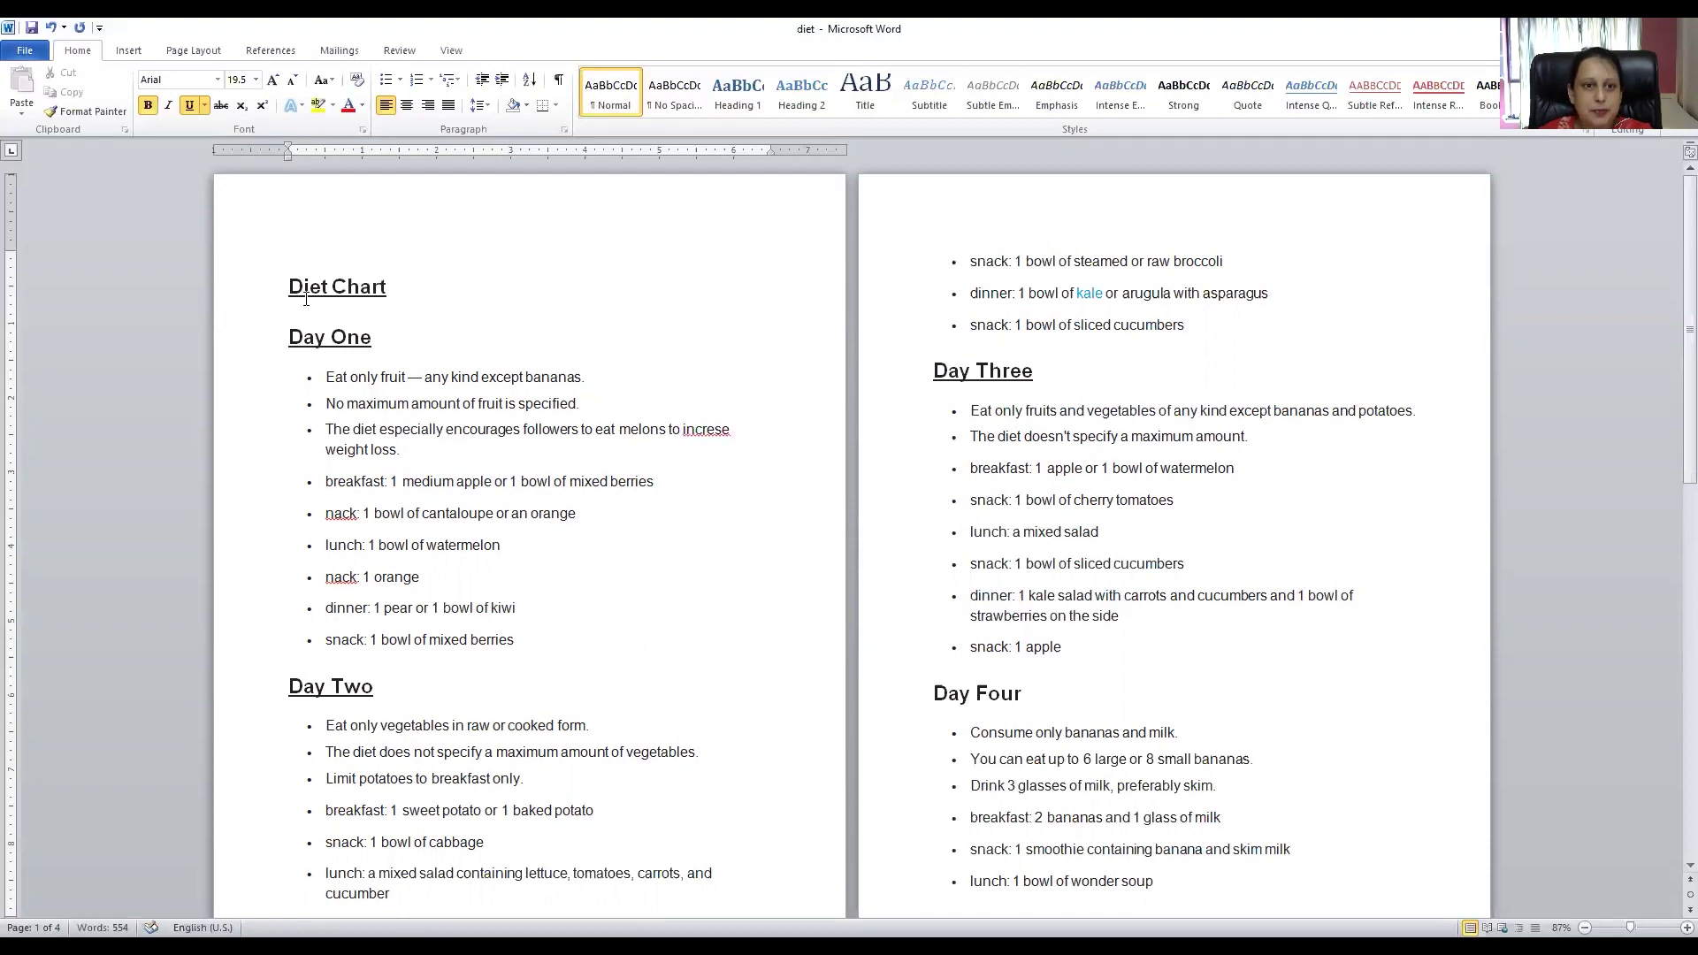
left_click(244, 284)
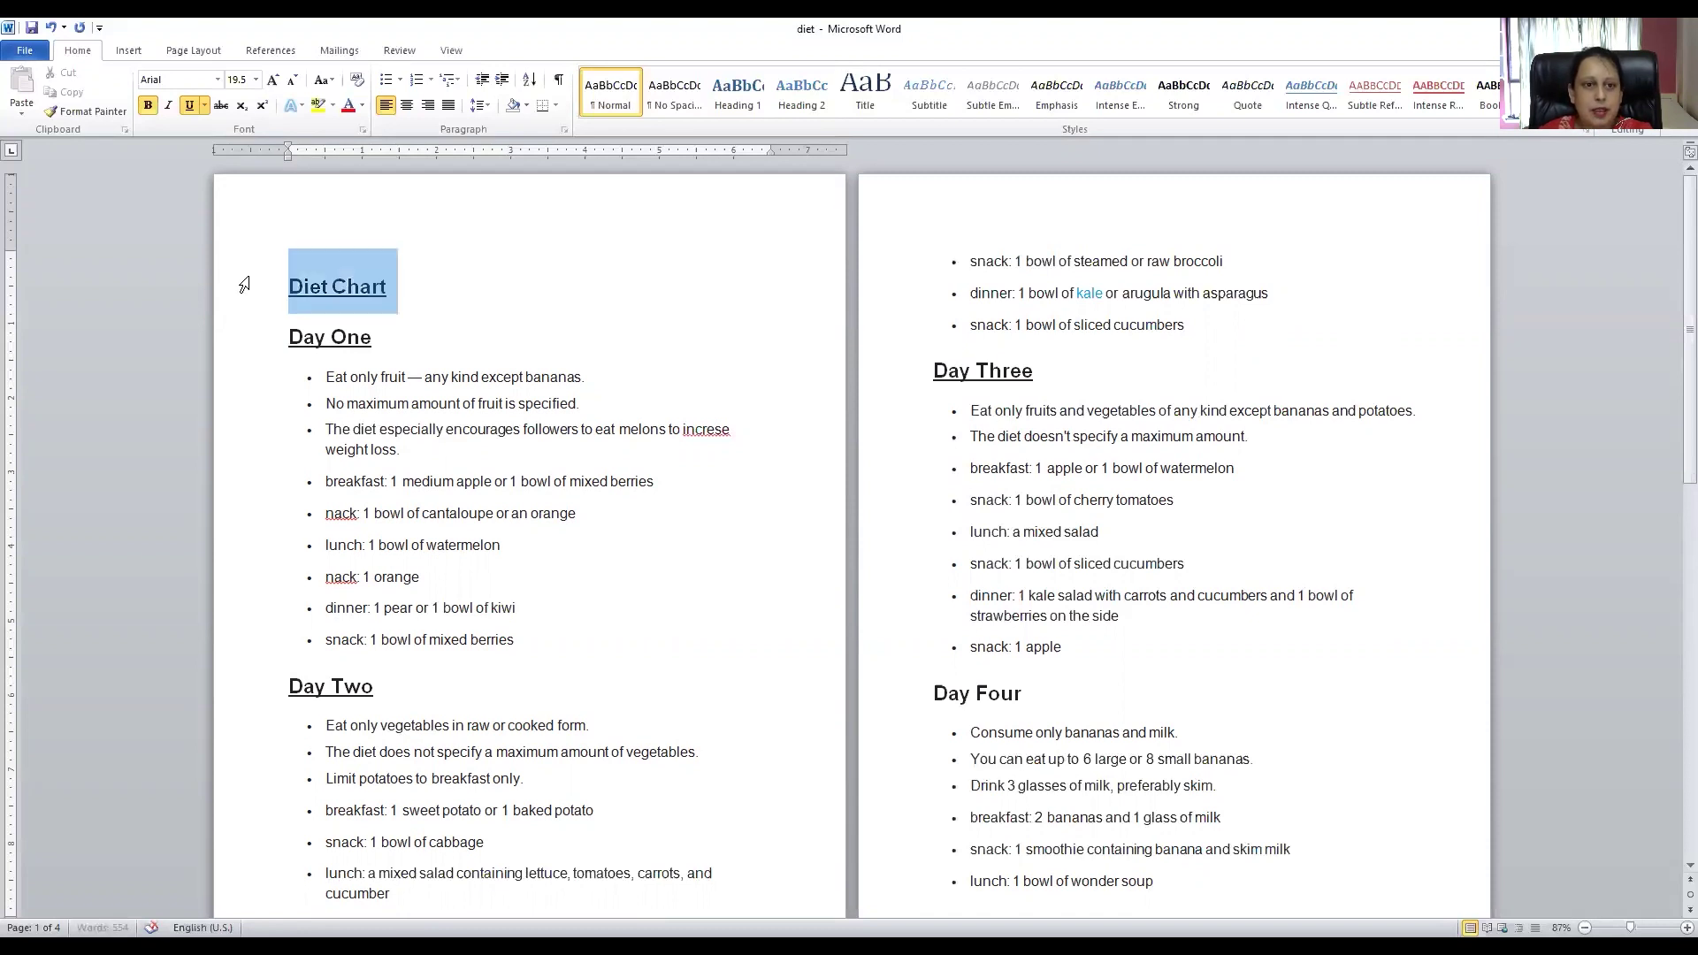
Step: Make the title plain (no bold or underline) in a script font at size 72
left_click(190, 106)
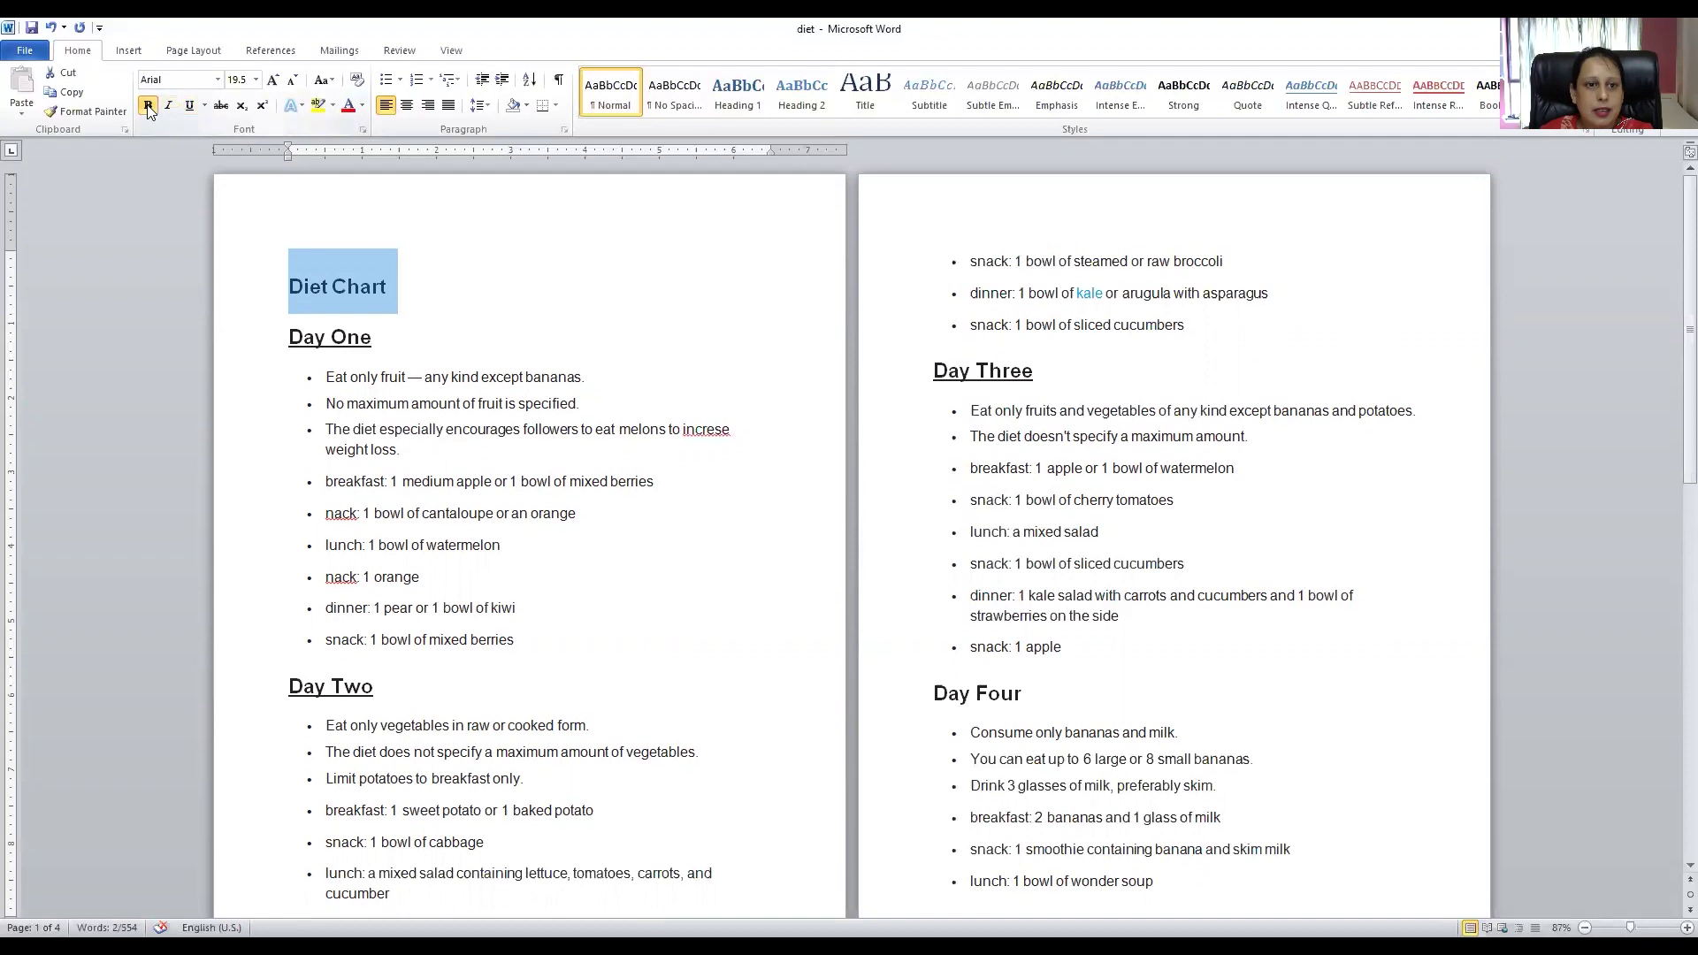
left_click(148, 107)
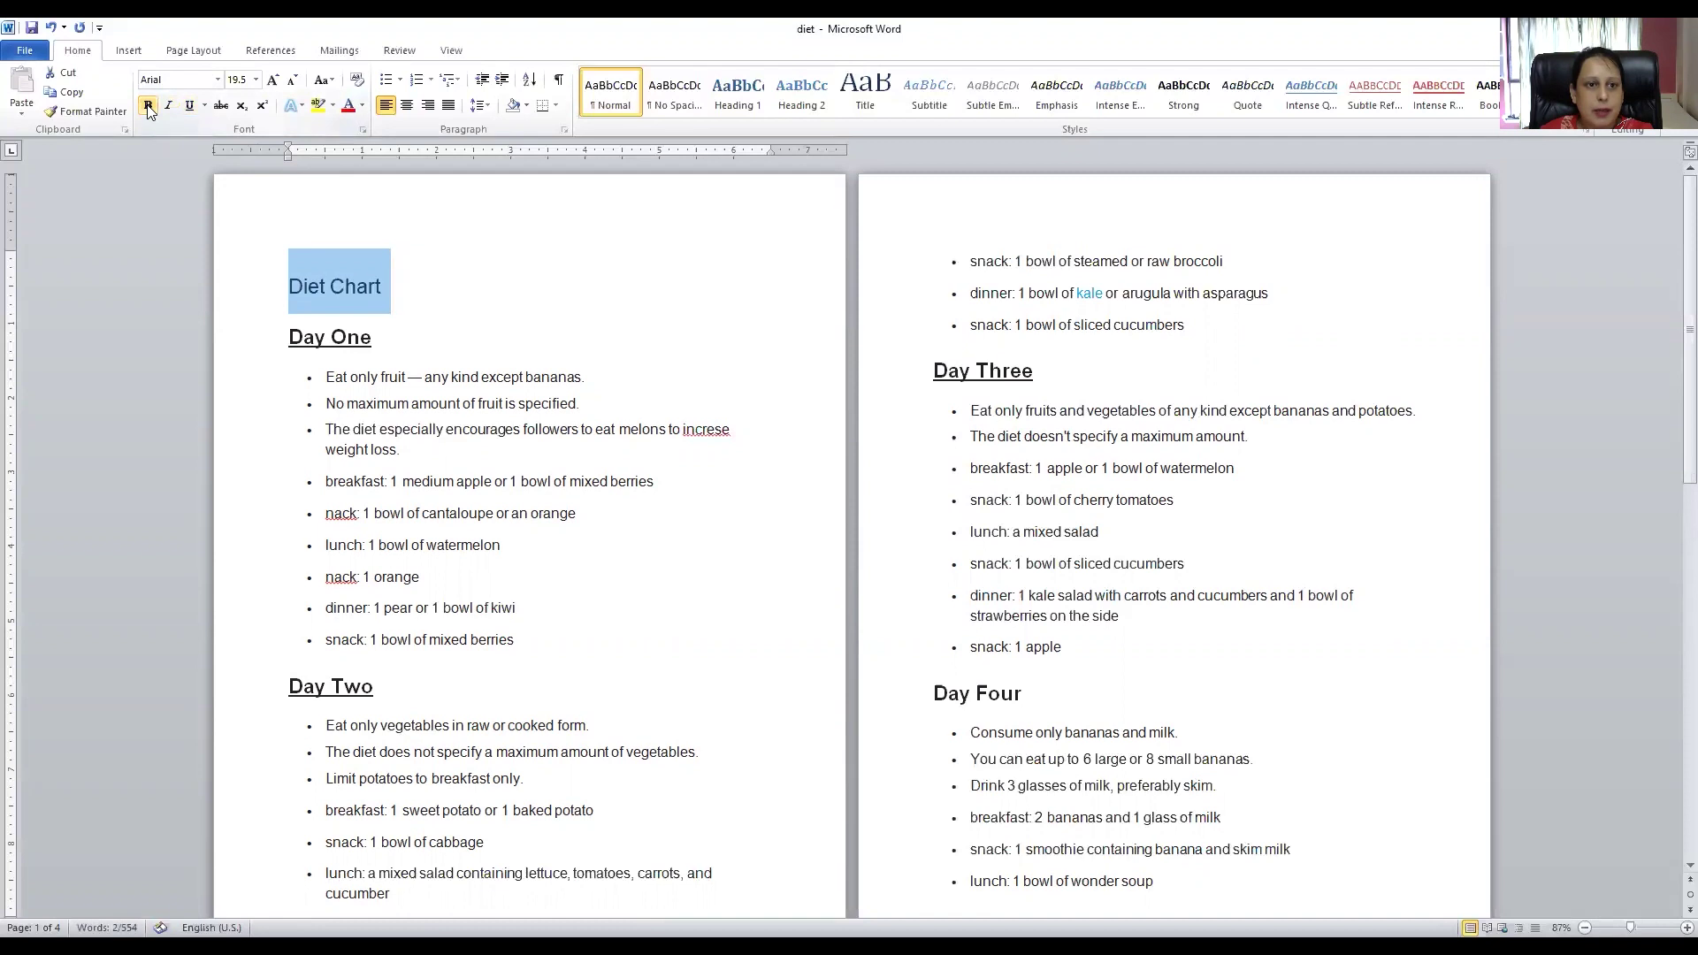
left_click(218, 80)
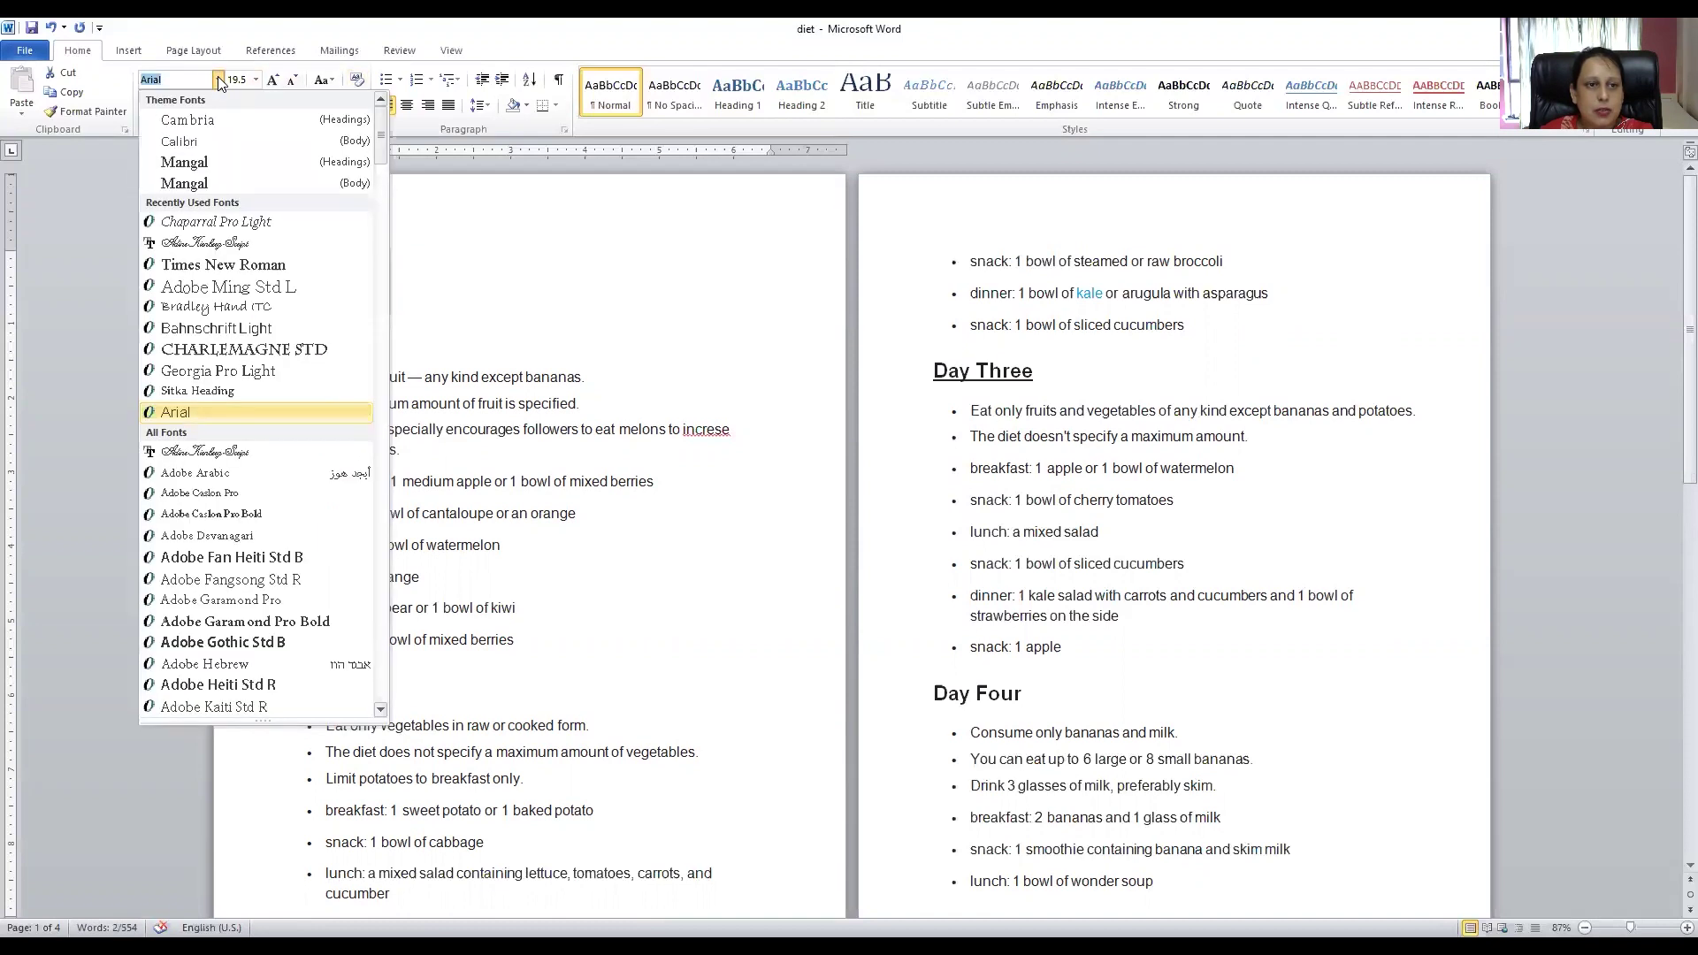
left_click(203, 452)
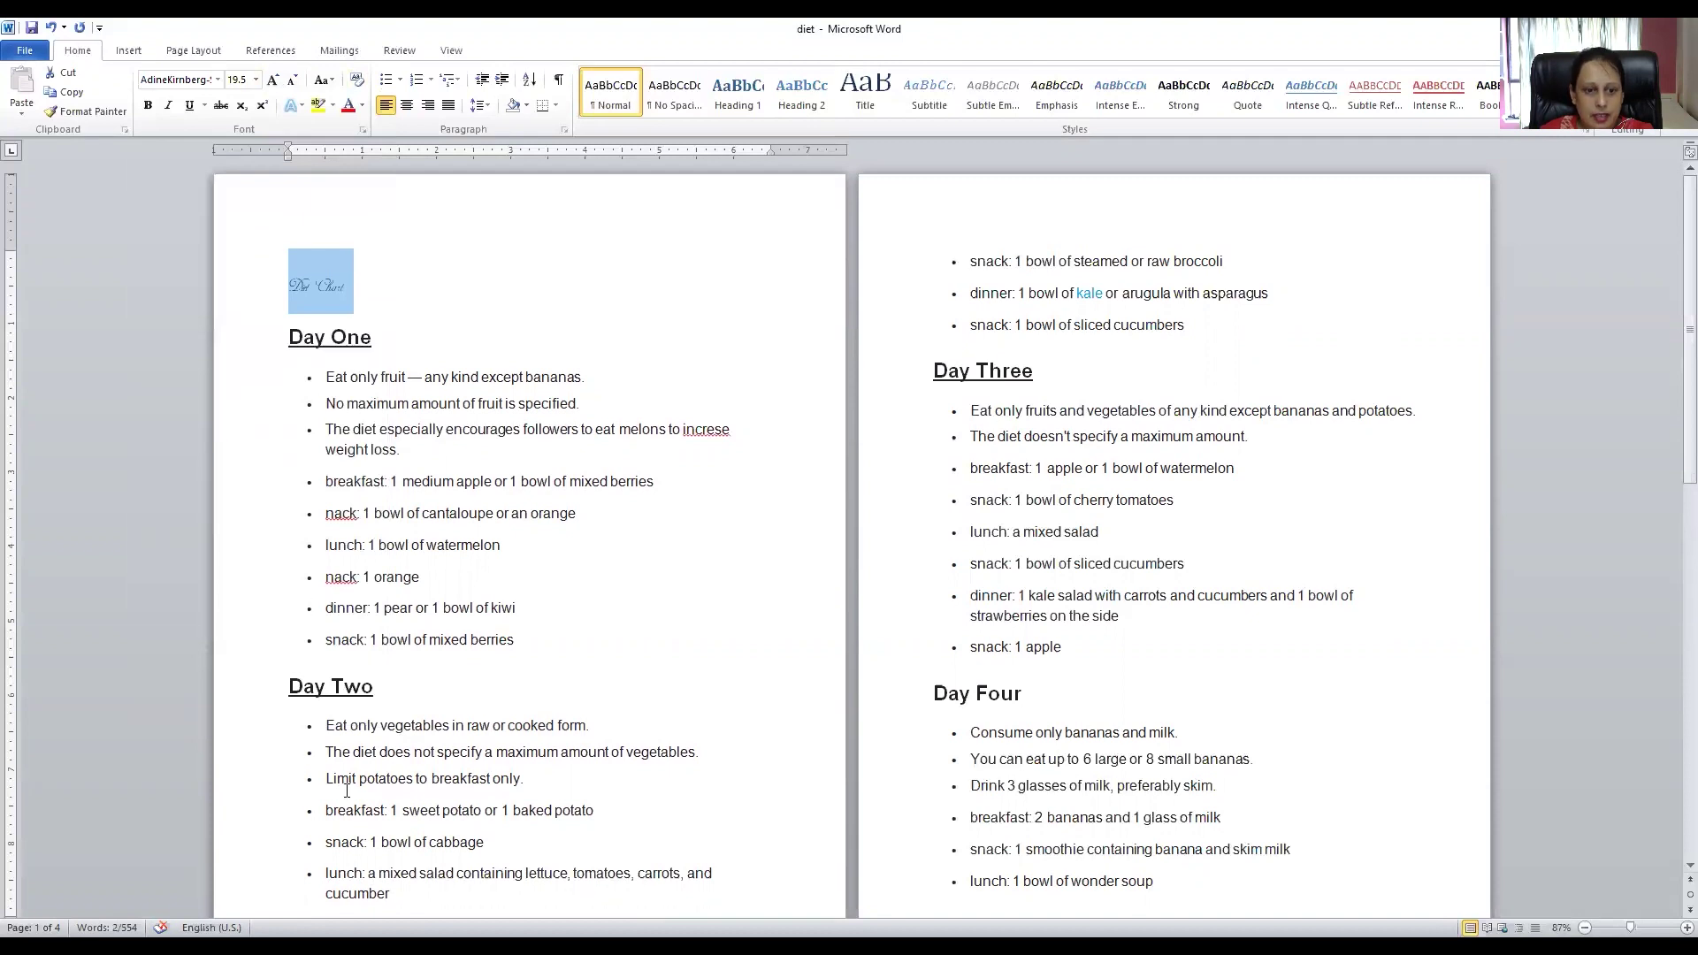
left_click(256, 80)
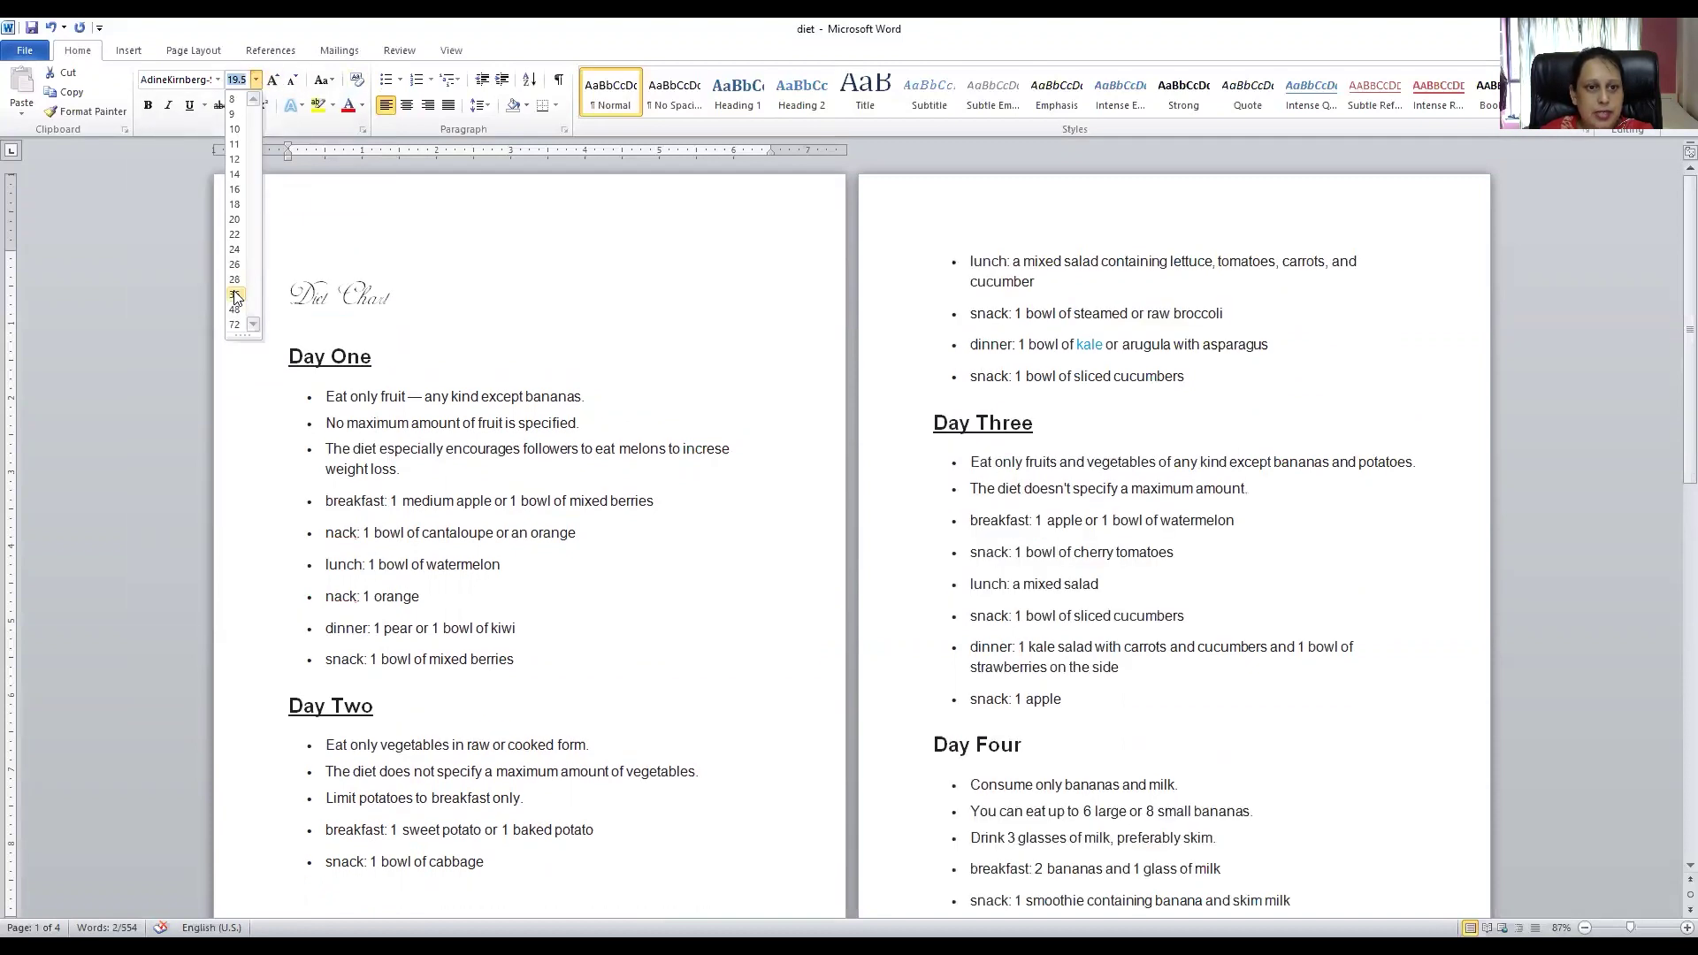
left_click(235, 325)
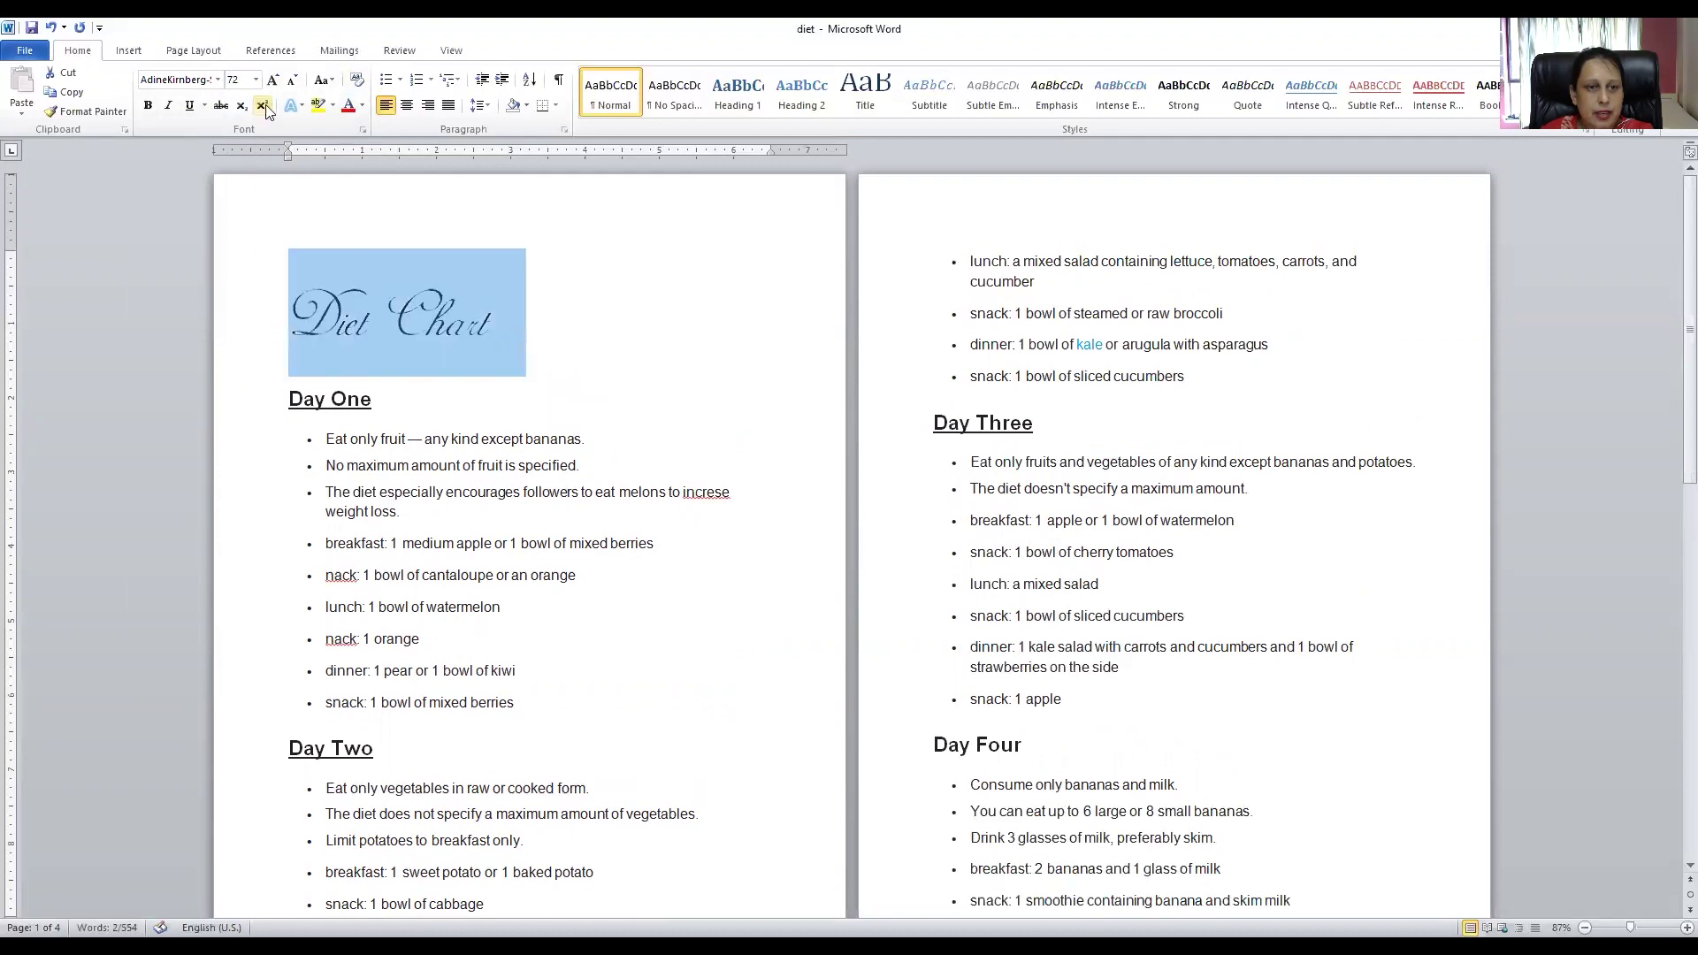
Step: Centre the title and colour it dark red
left_click(405, 109)
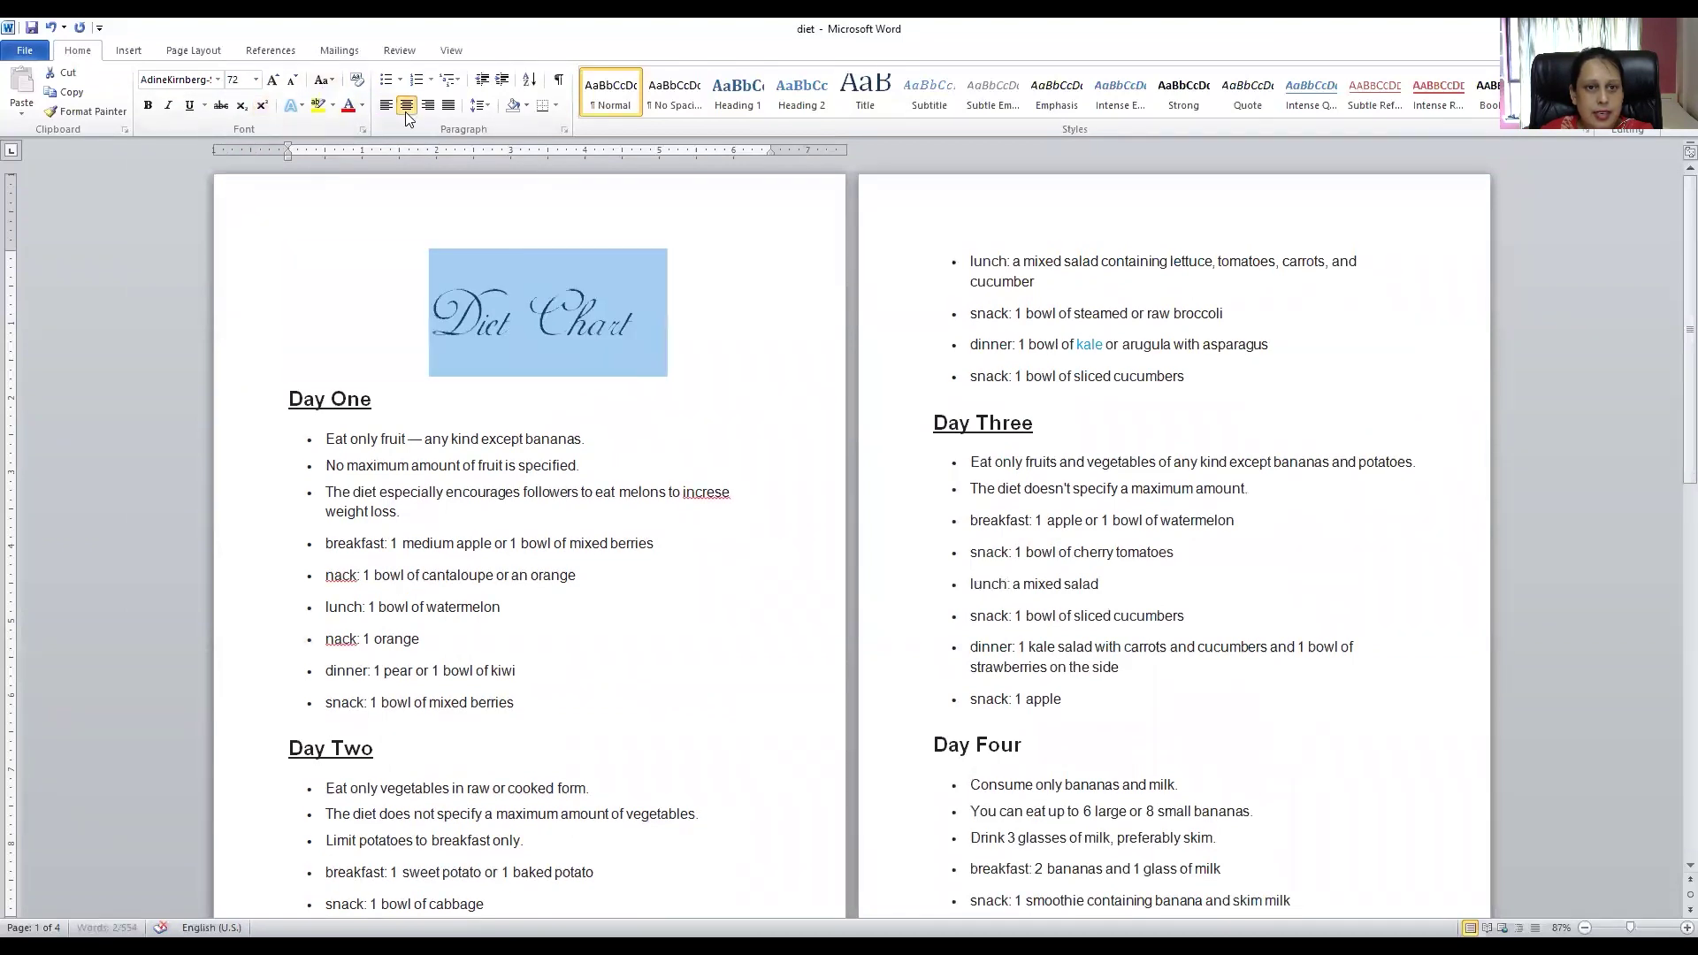
left_click(361, 106)
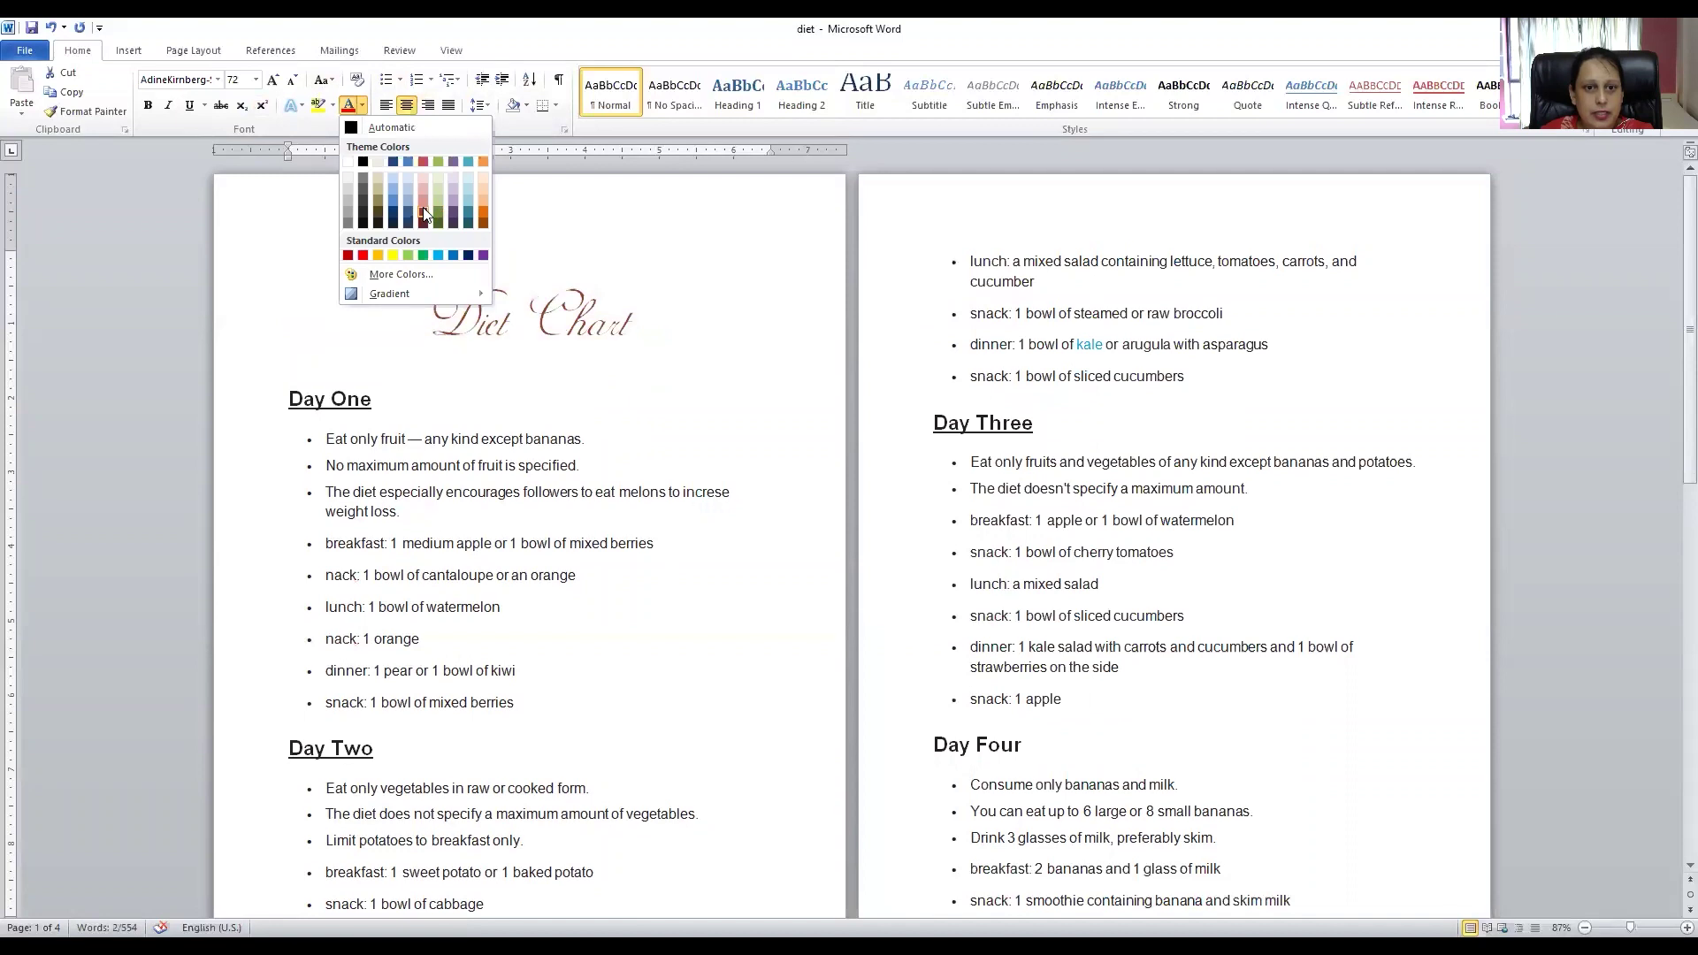
left_click(424, 215)
left_click(624, 439)
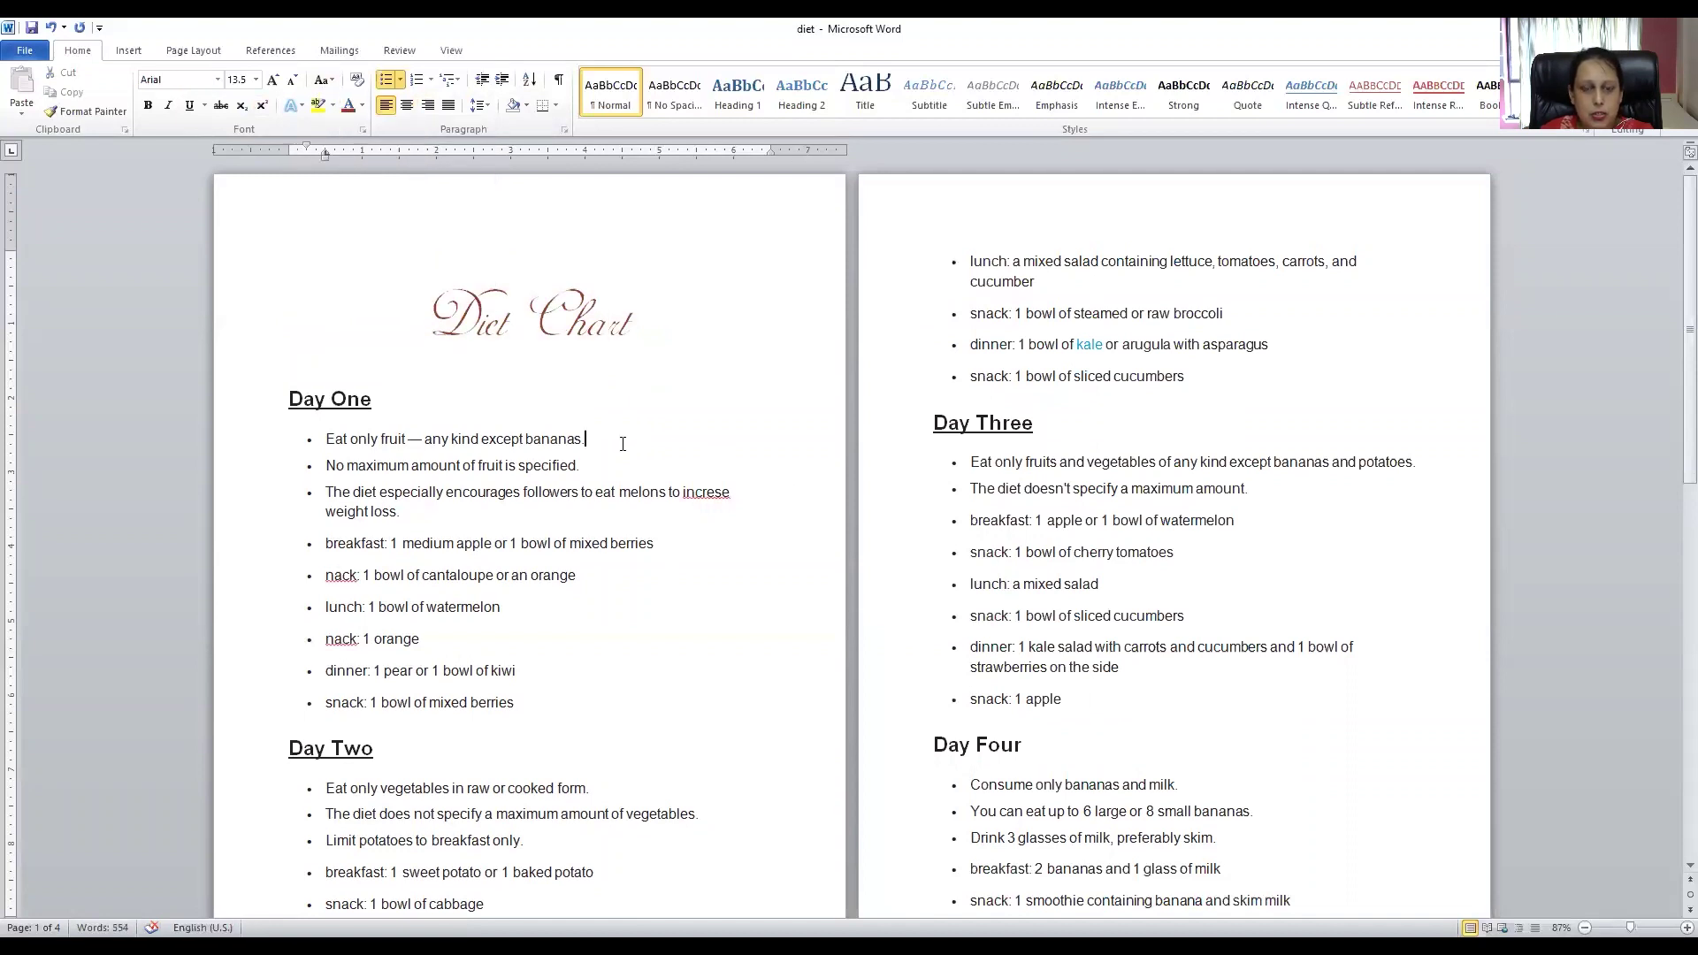
Step: Correct 'increse' to 'increase' and both 'nack' entries to 'snack' in the Day One list
left_click(705, 491)
right_click(705, 491)
left_click(760, 515)
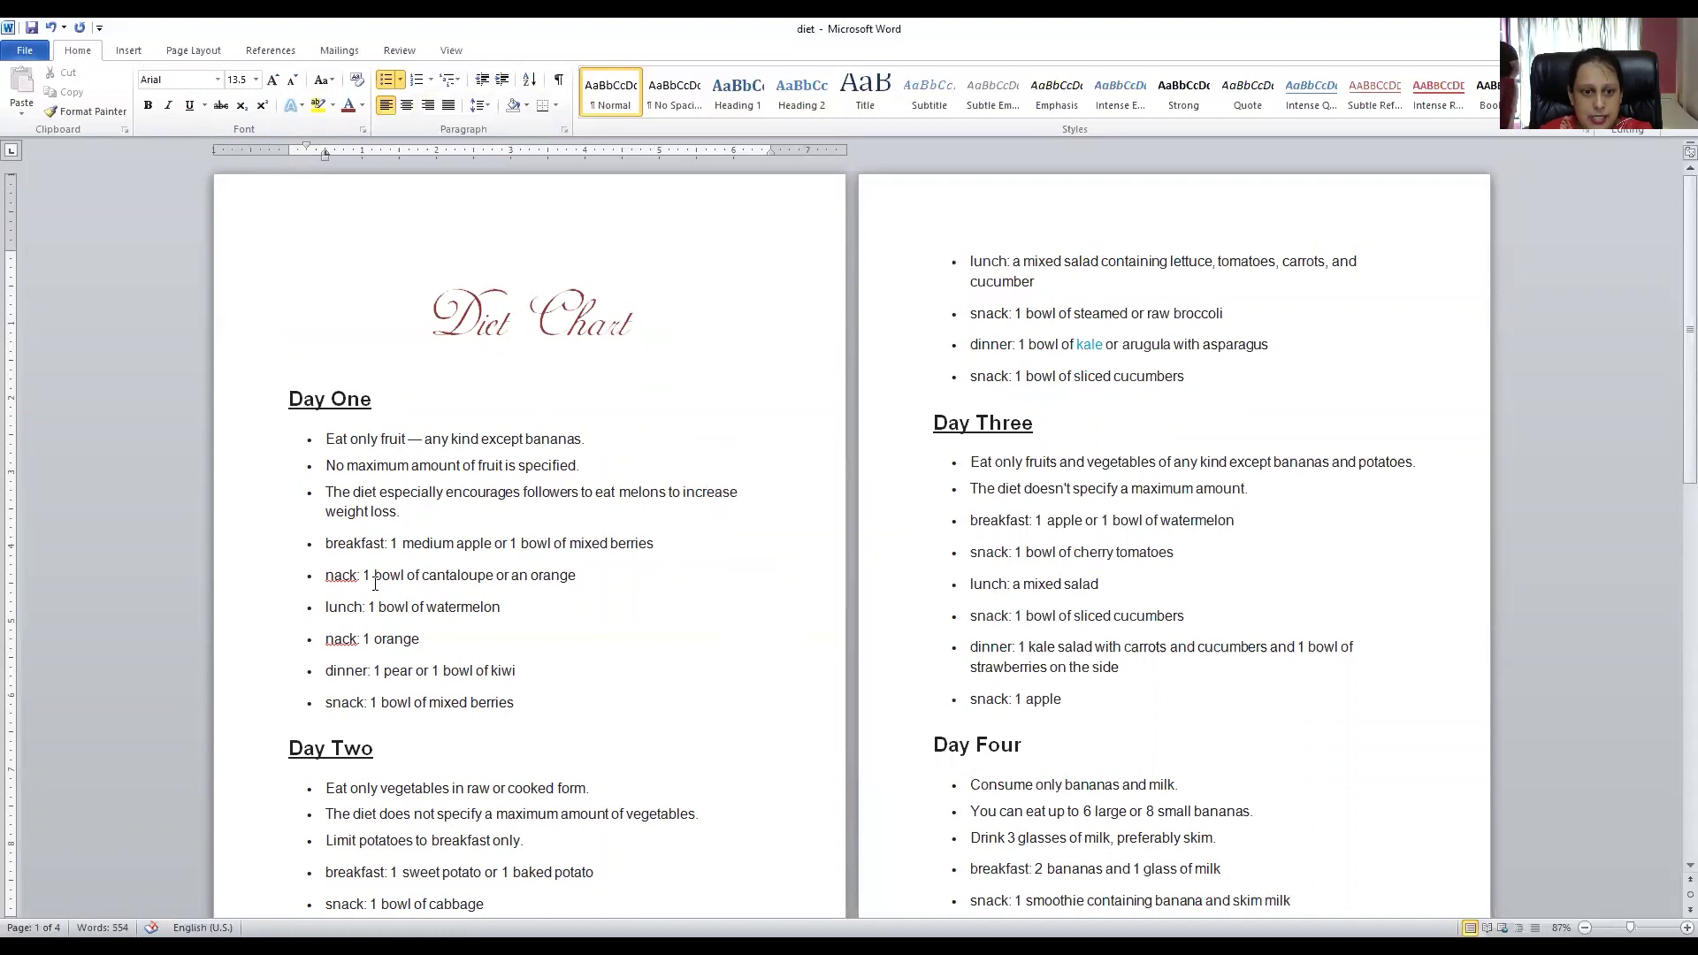
left_click(326, 575)
type("s")
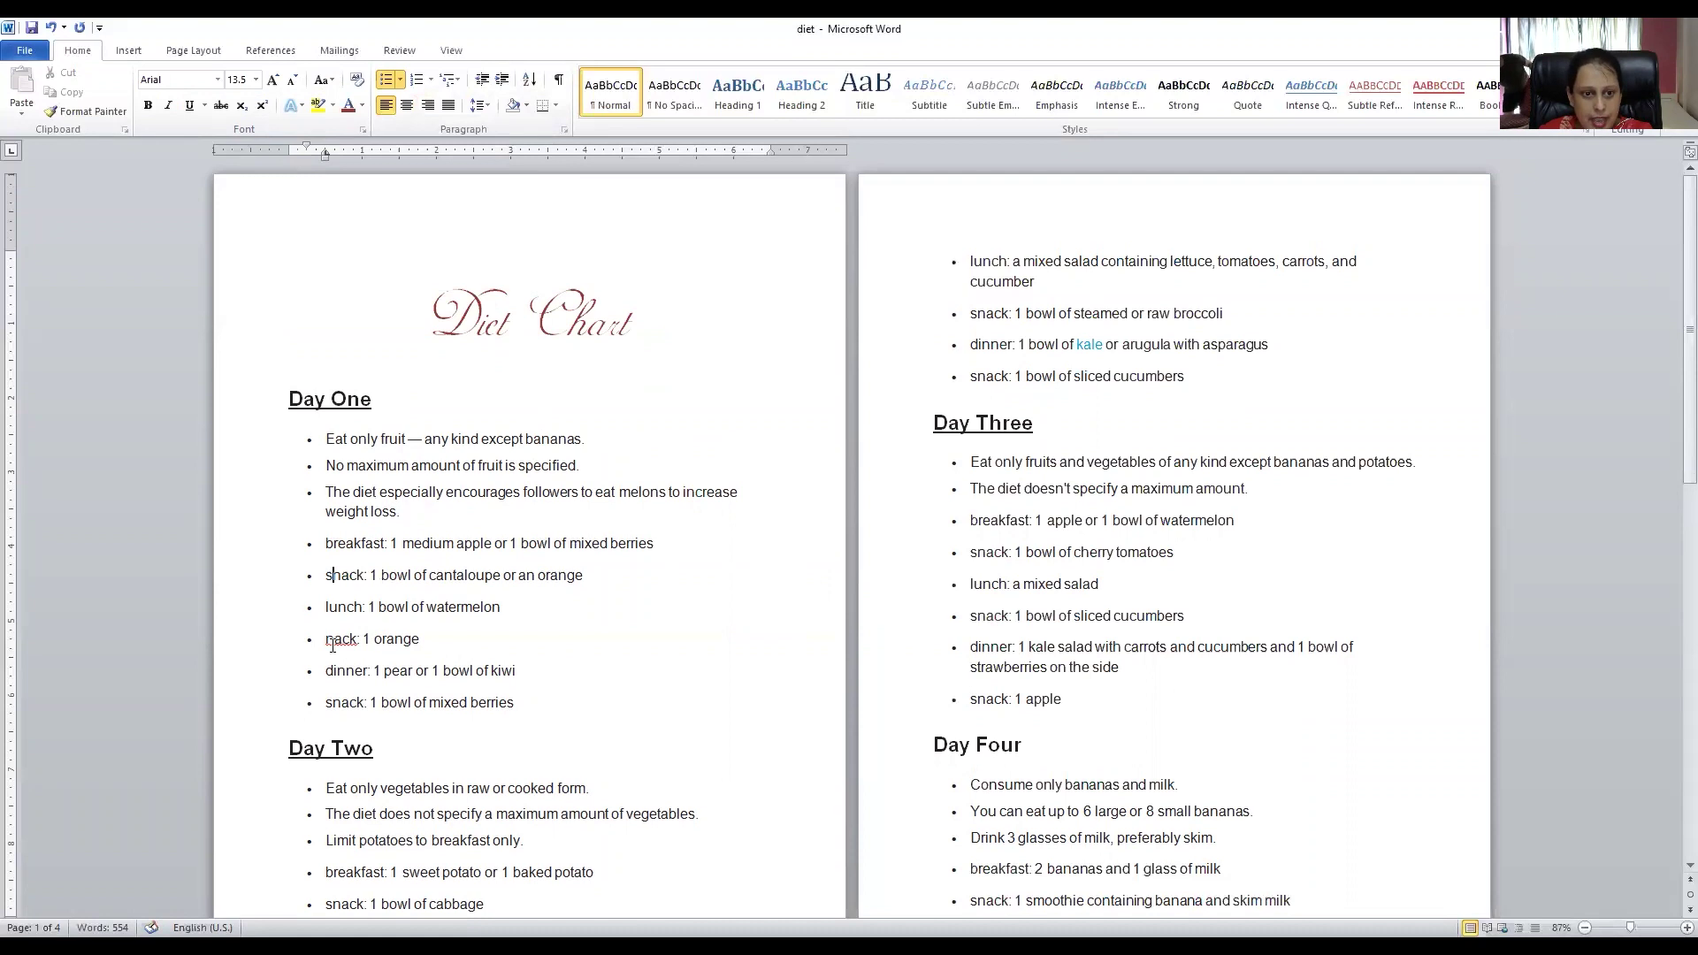
left_click(323, 639)
type("s")
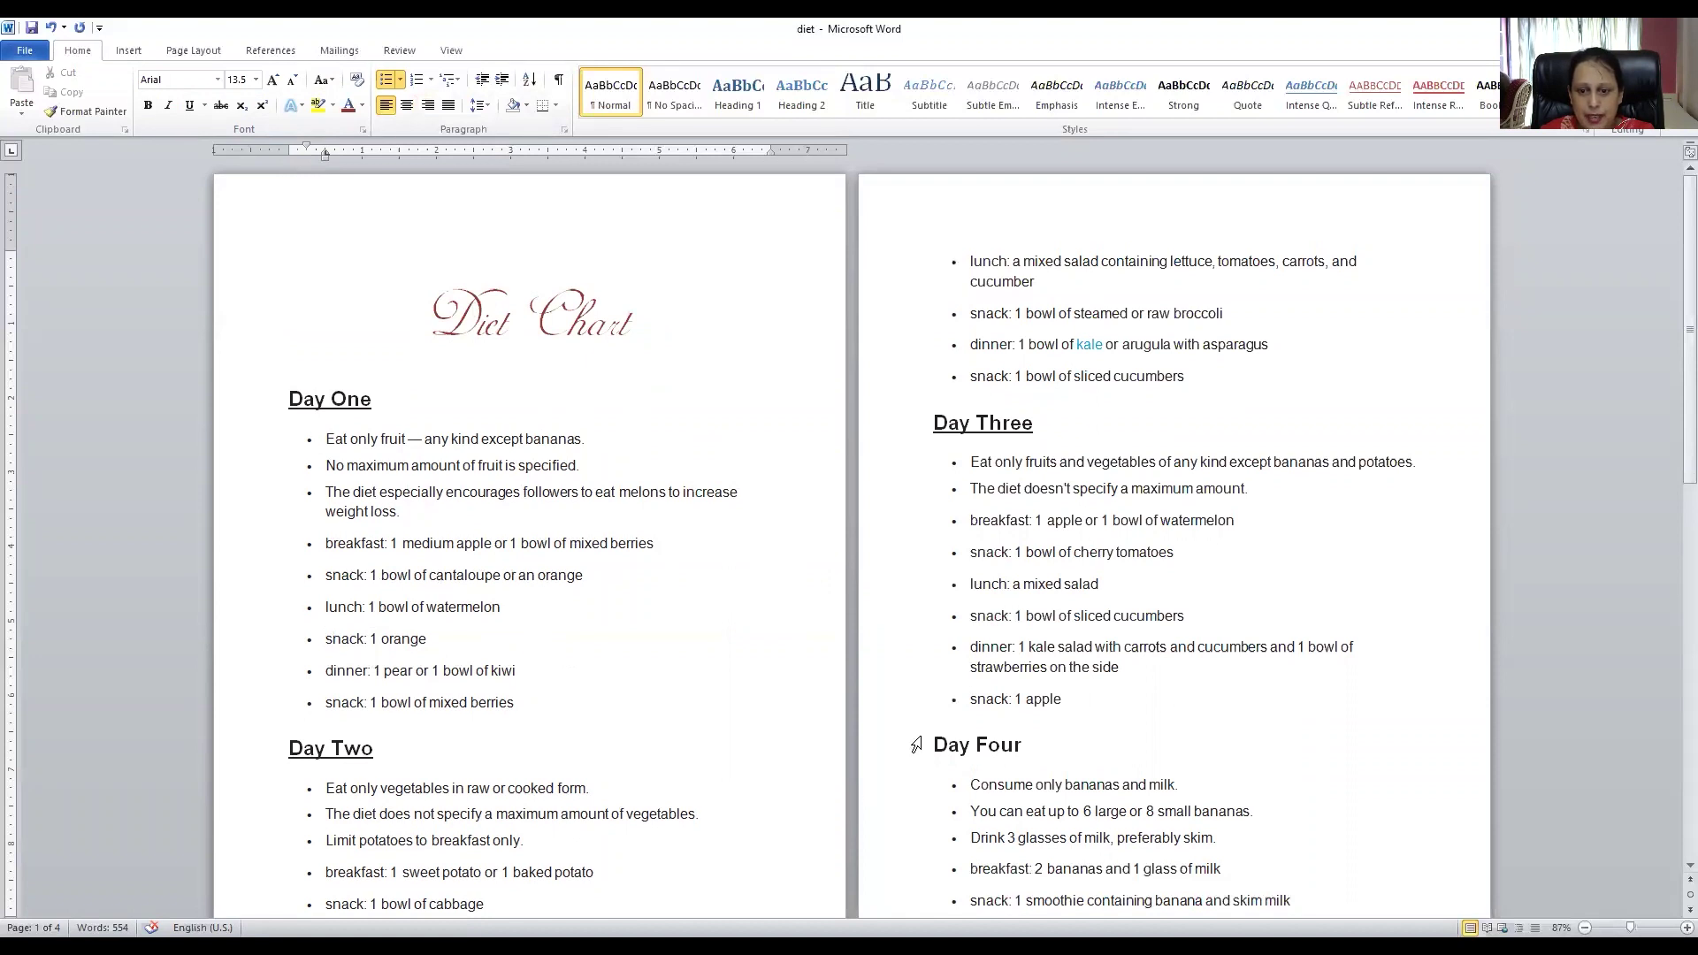
Step: Underline the Day Four, Day Five, Day Seven and Day Six headings
left_click_drag(935, 744, 1025, 744)
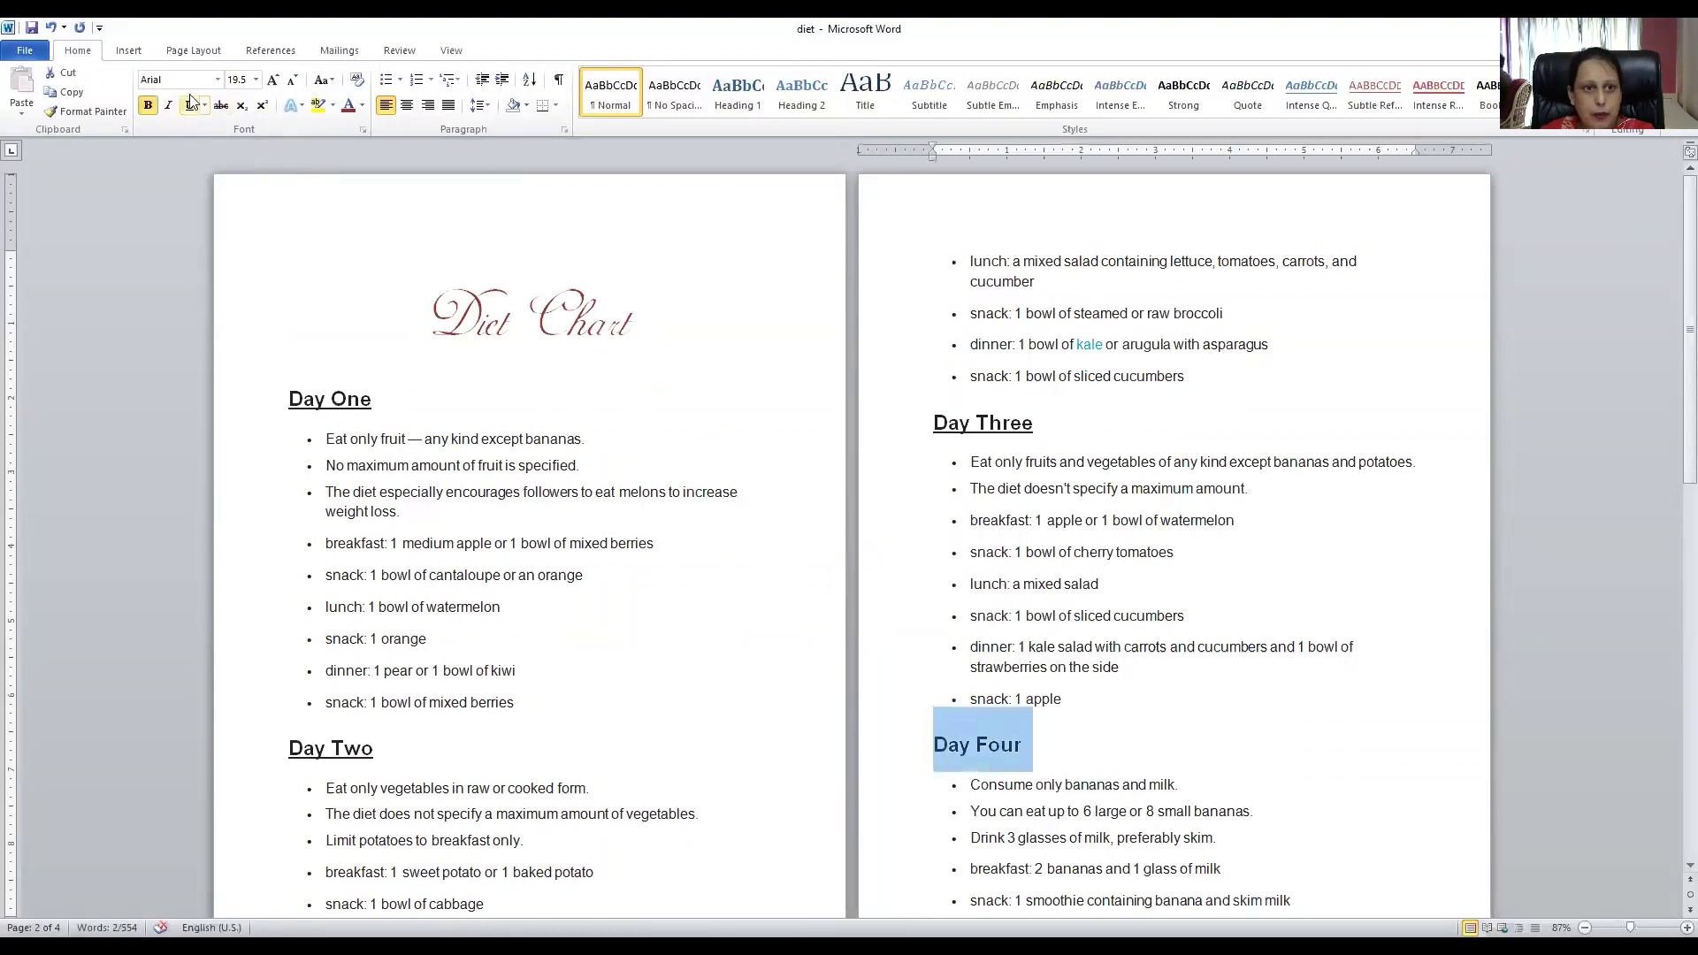
scroll(311, 437, "down", 1)
scroll(300, 447, "down", 2)
scroll(301, 448, "down", 4)
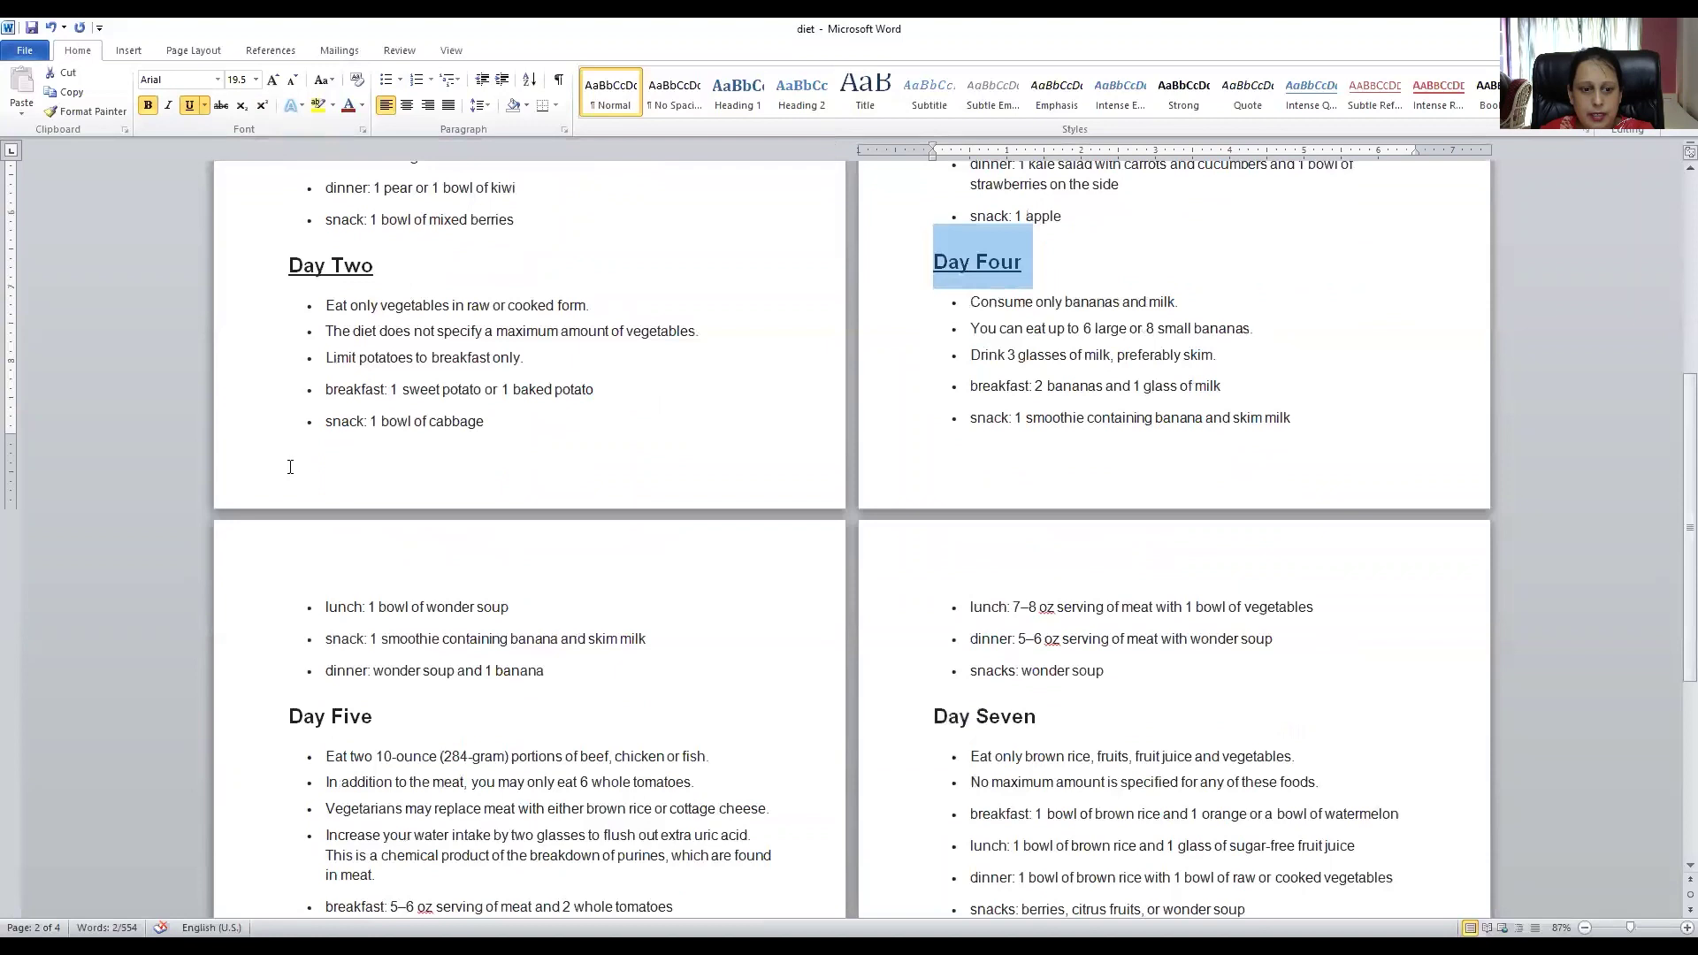
scroll(289, 518, "down", 2)
left_click_drag(287, 610, 383, 611)
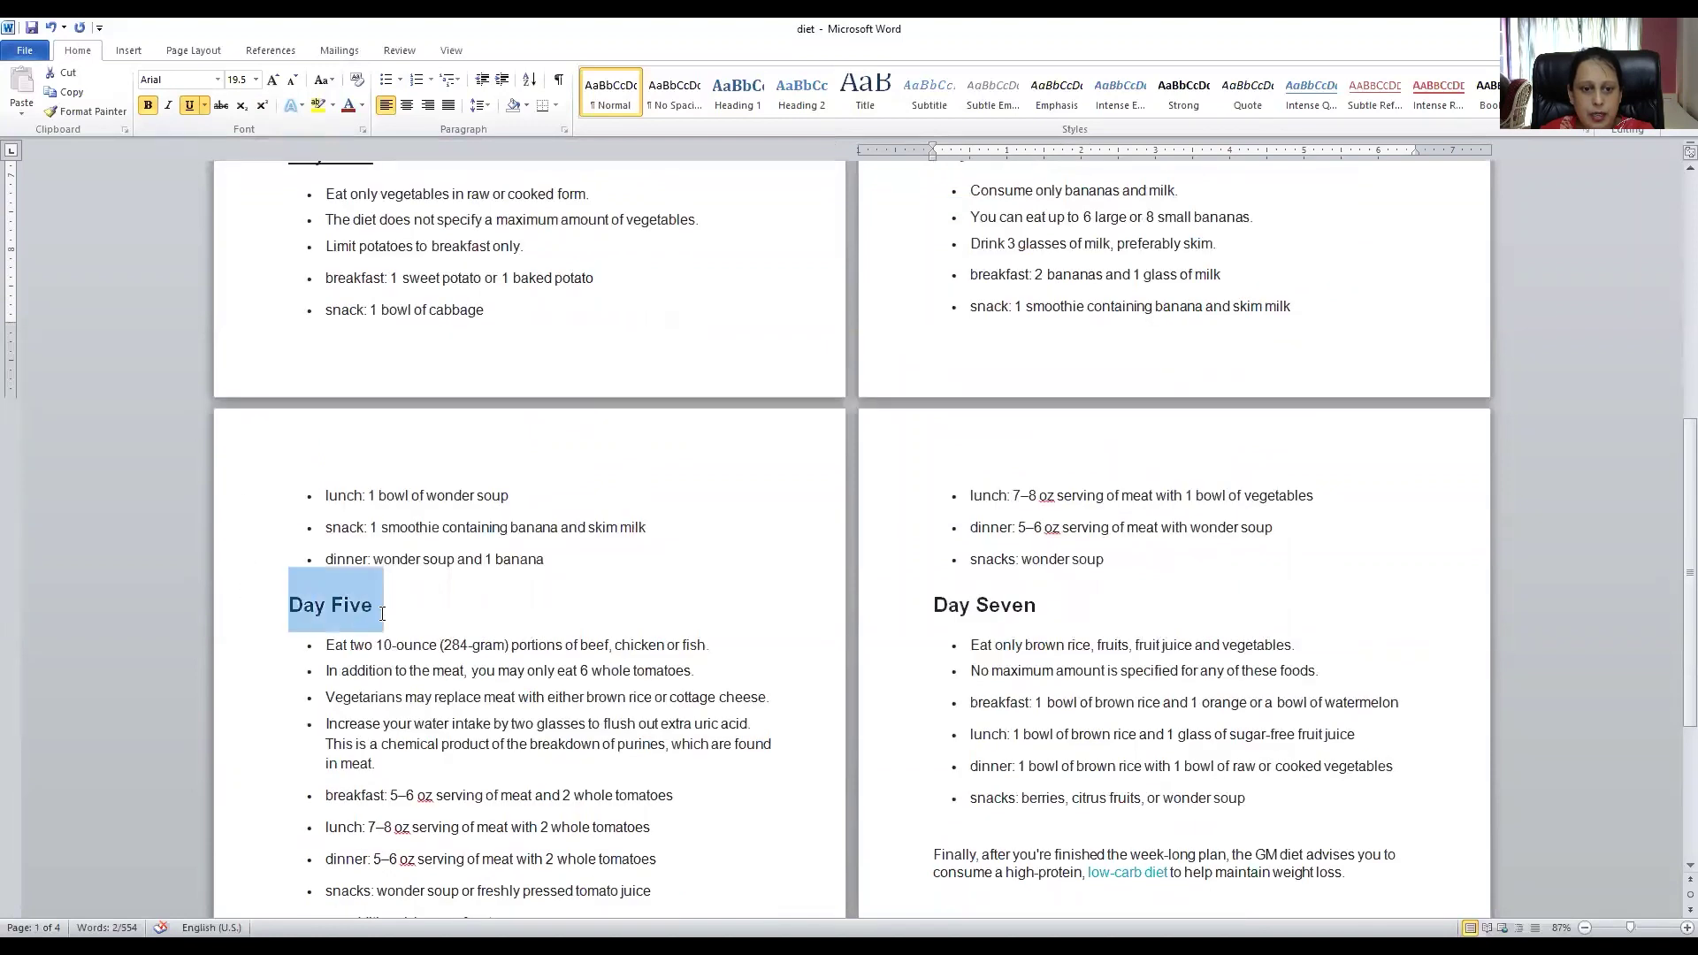
left_click(183, 109)
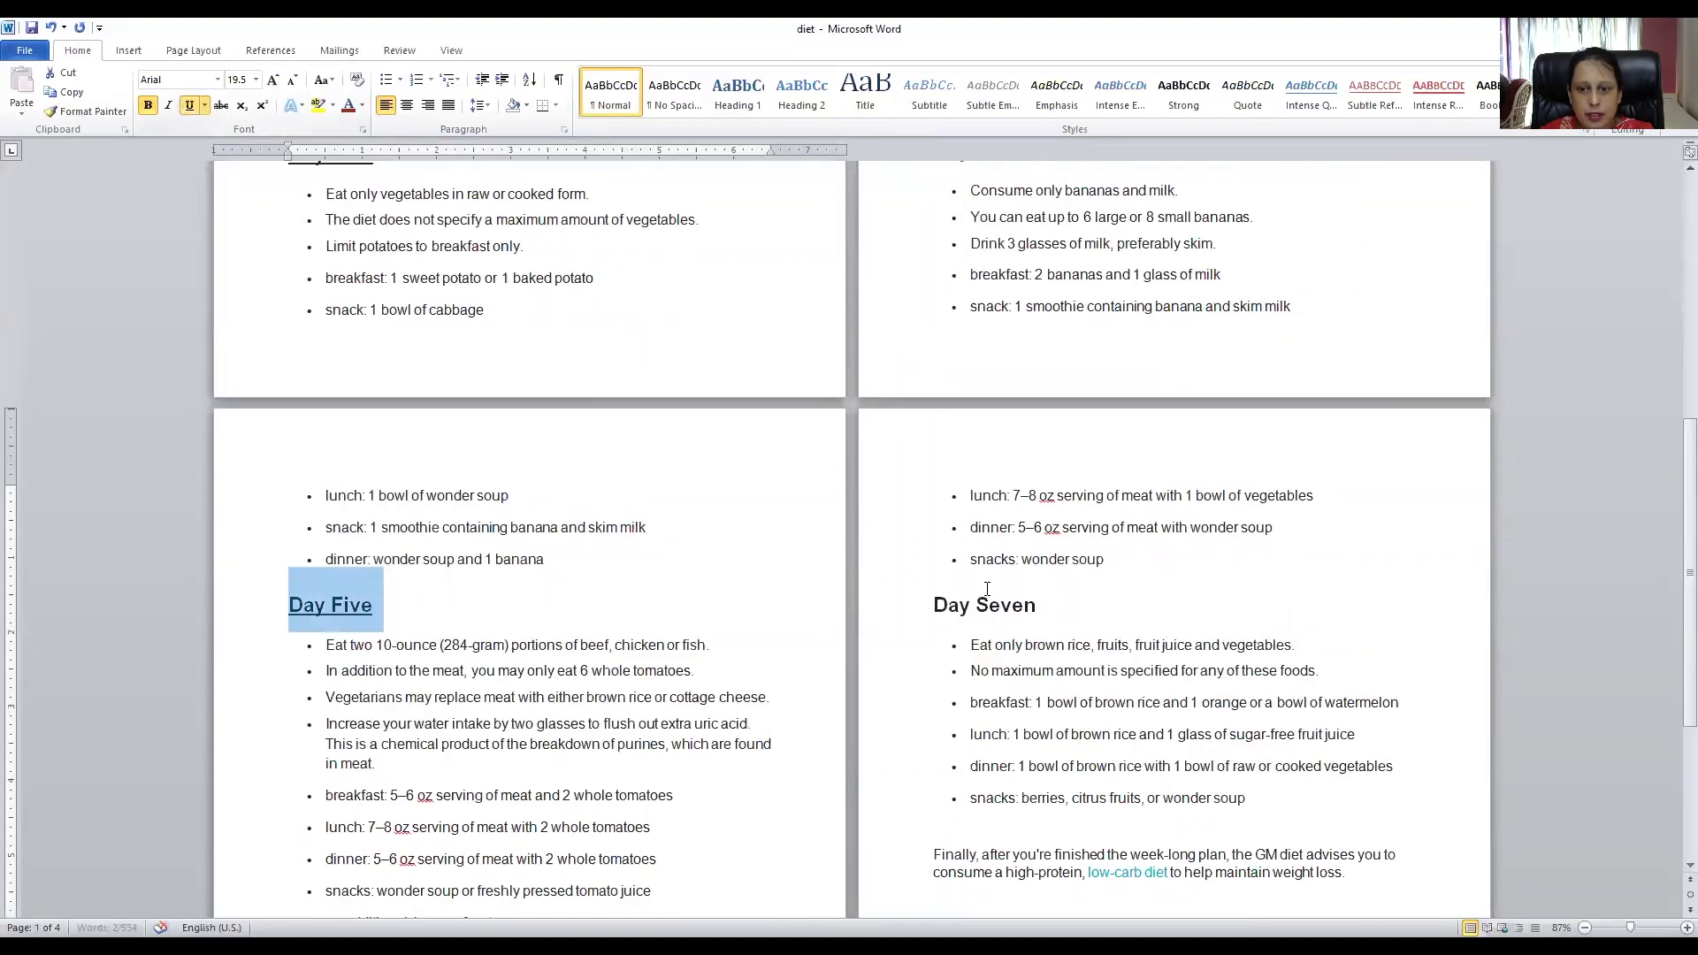
left_click_drag(935, 606, 1049, 605)
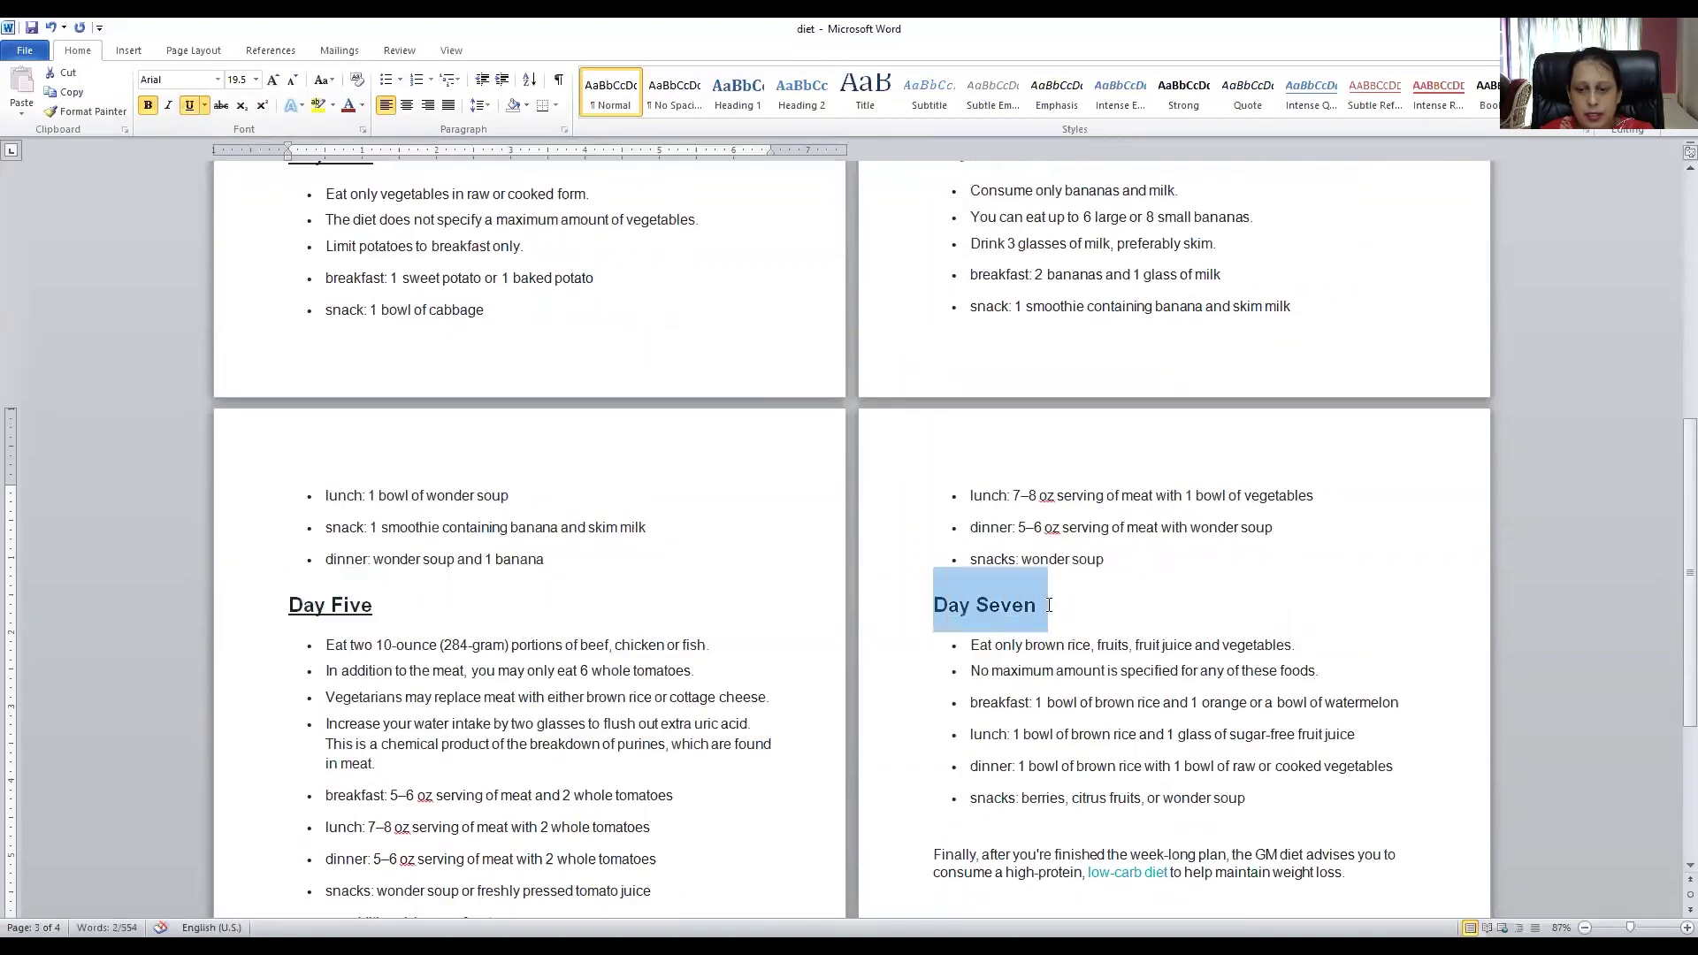
left_click(189, 106)
scroll(682, 422, "up", 2)
scroll(683, 423, "up", 2)
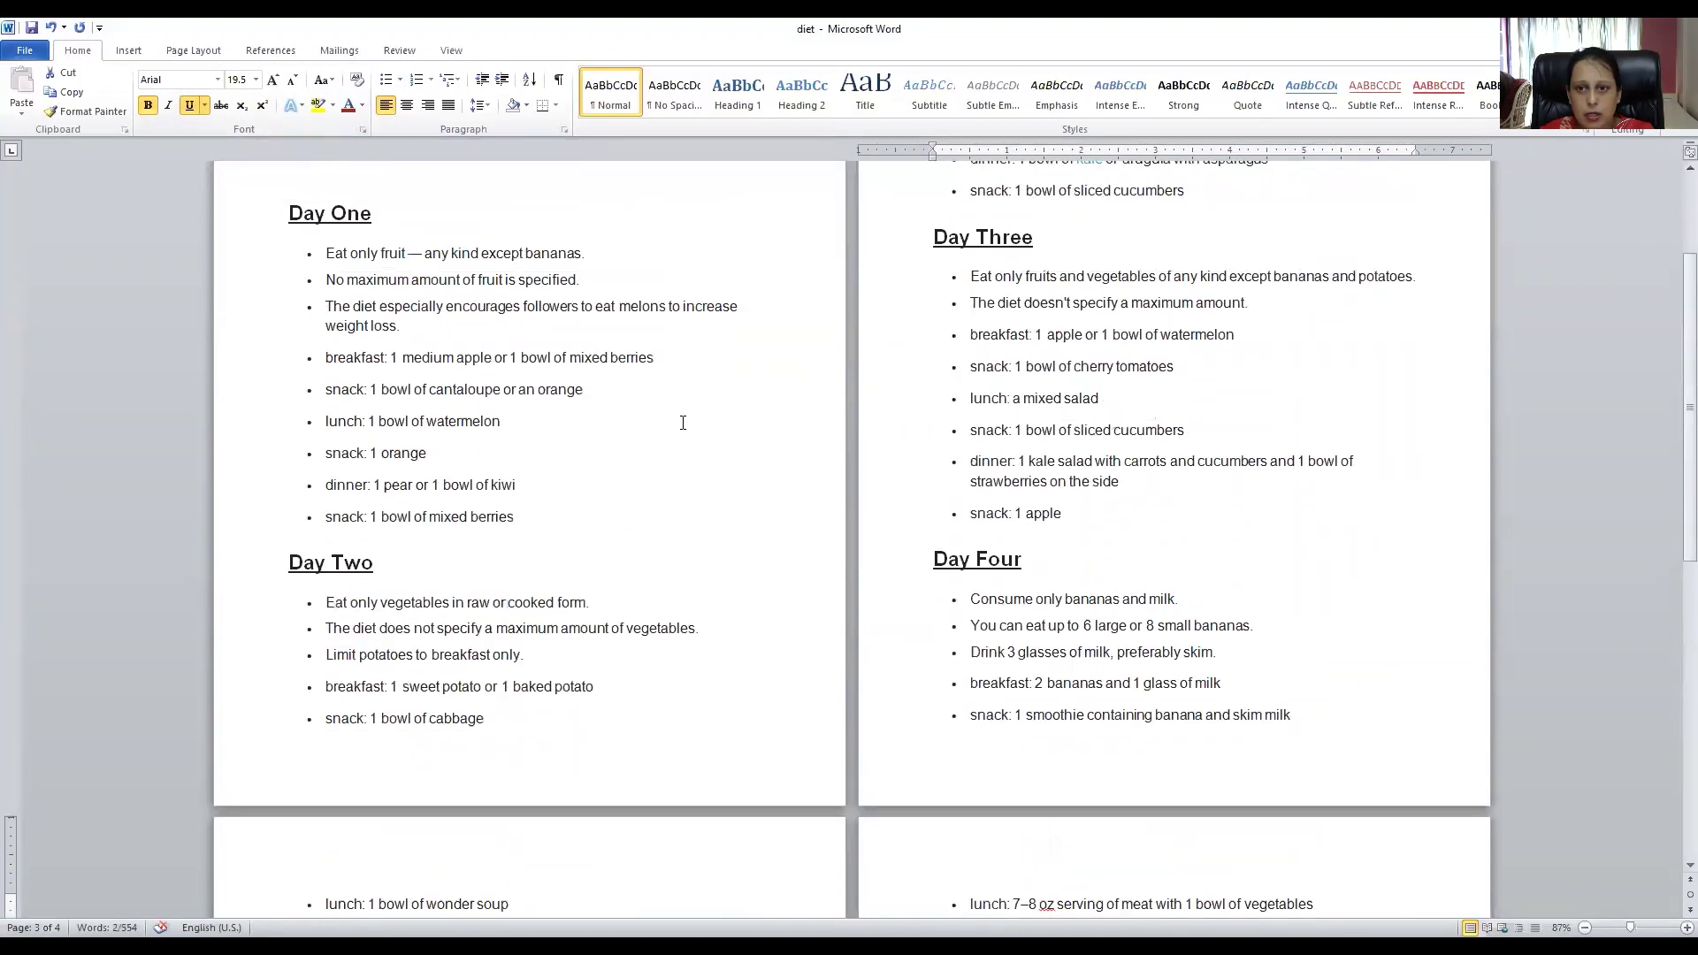
scroll(682, 420, "up", 1)
scroll(685, 418, "down", 2)
scroll(691, 414, "down", 3)
scroll(692, 414, "down", 2)
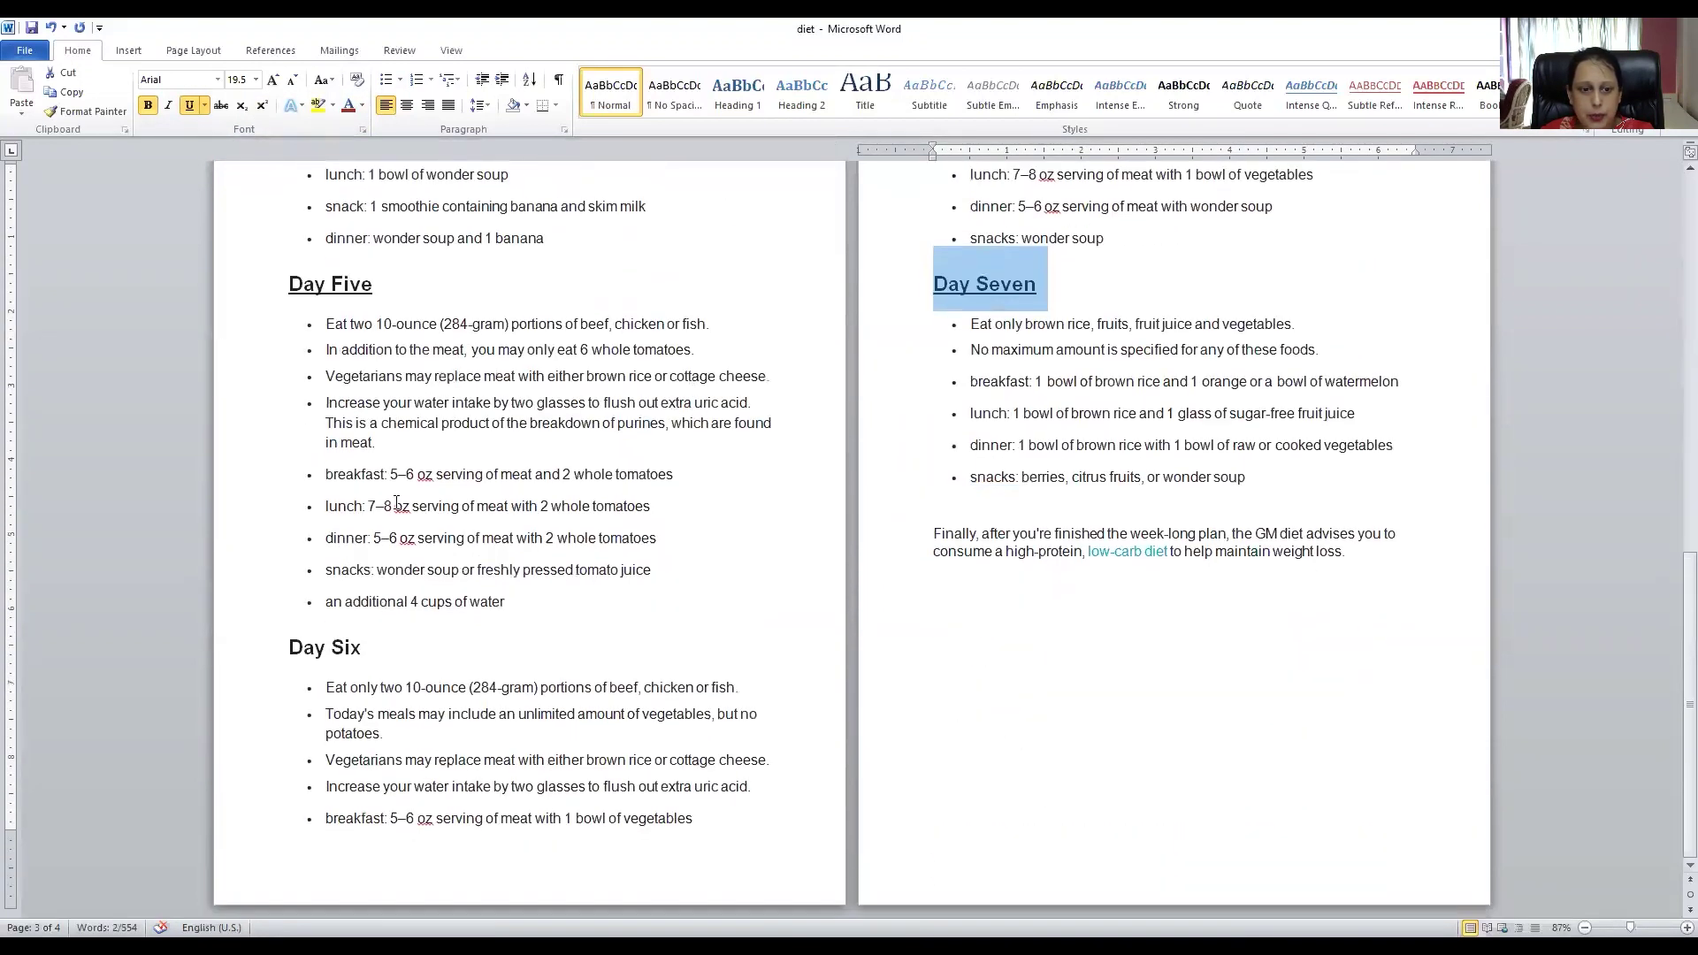
left_click_drag(287, 650, 386, 646)
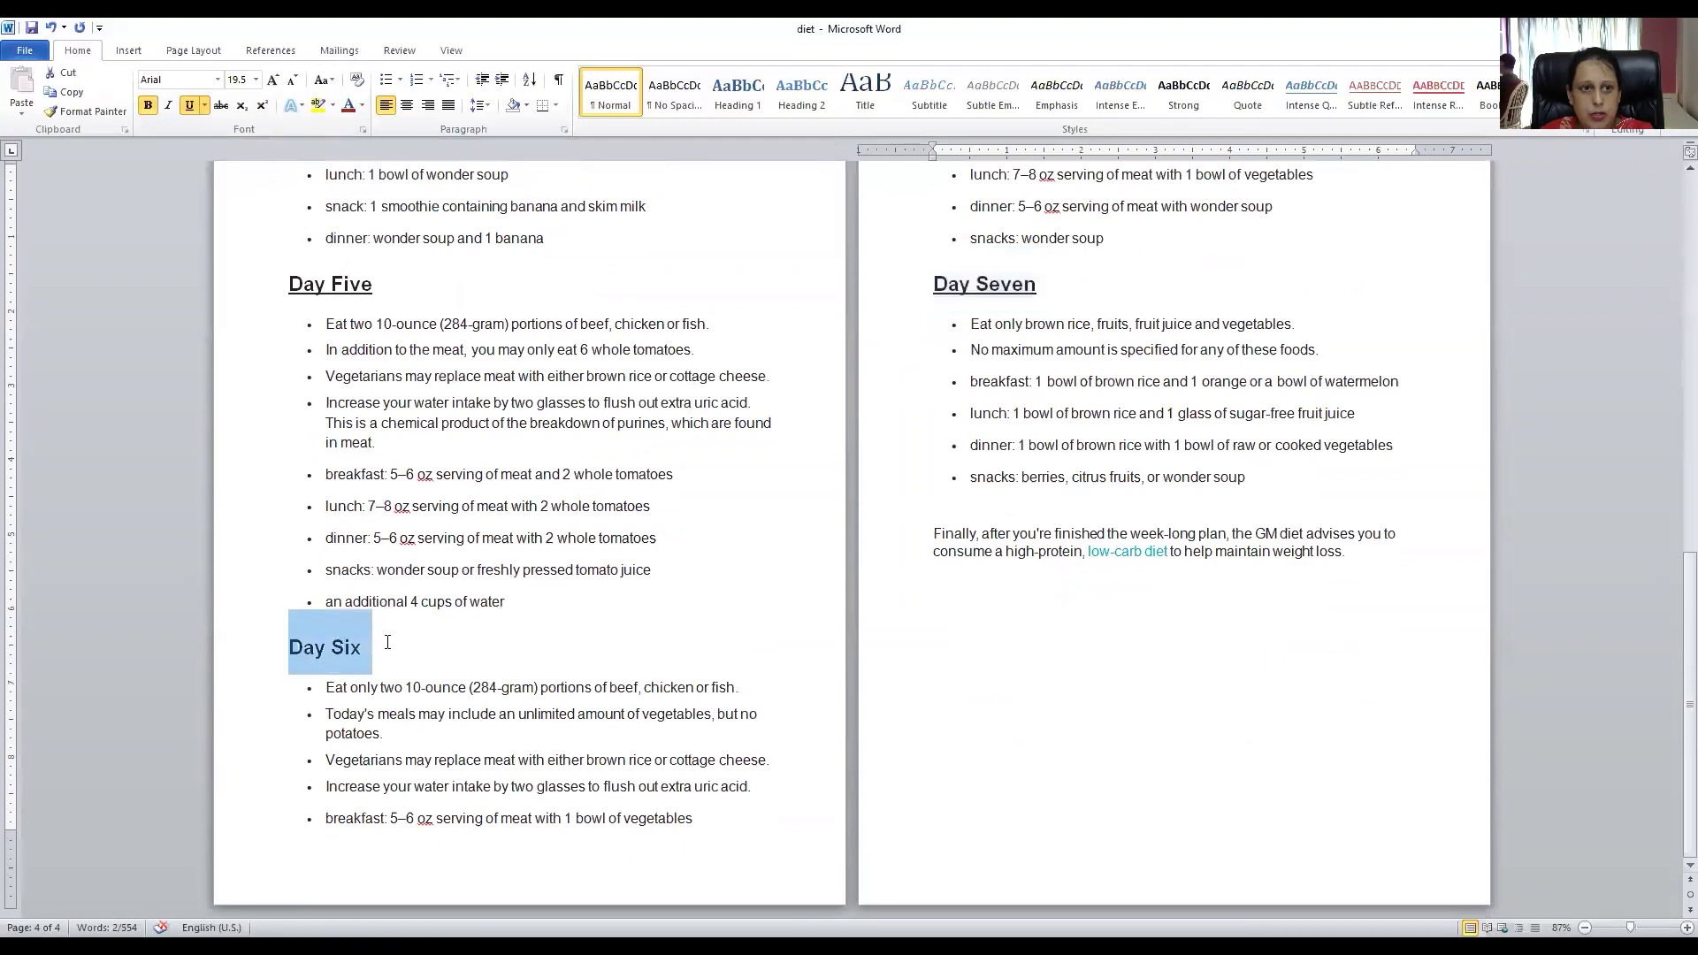
key("ctrl+u")
left_click(665, 533)
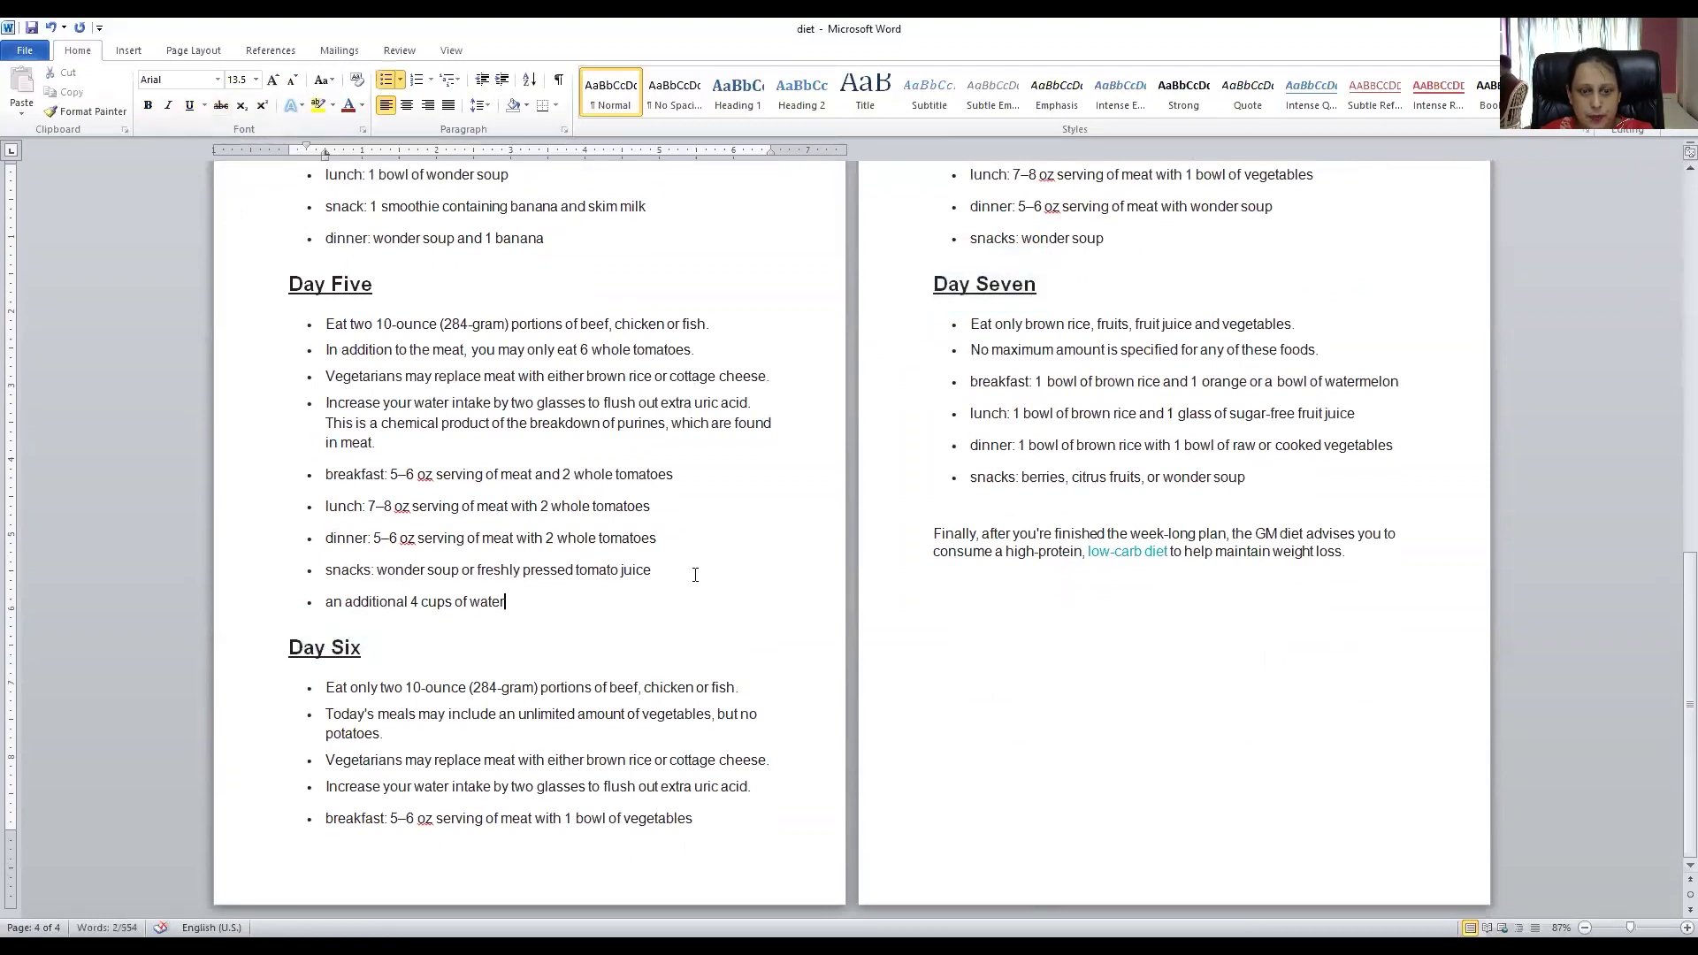
scroll(665, 558, "up", 1)
scroll(666, 571, "up", 3)
scroll(665, 585, "up", 2)
scroll(665, 585, "up", 1)
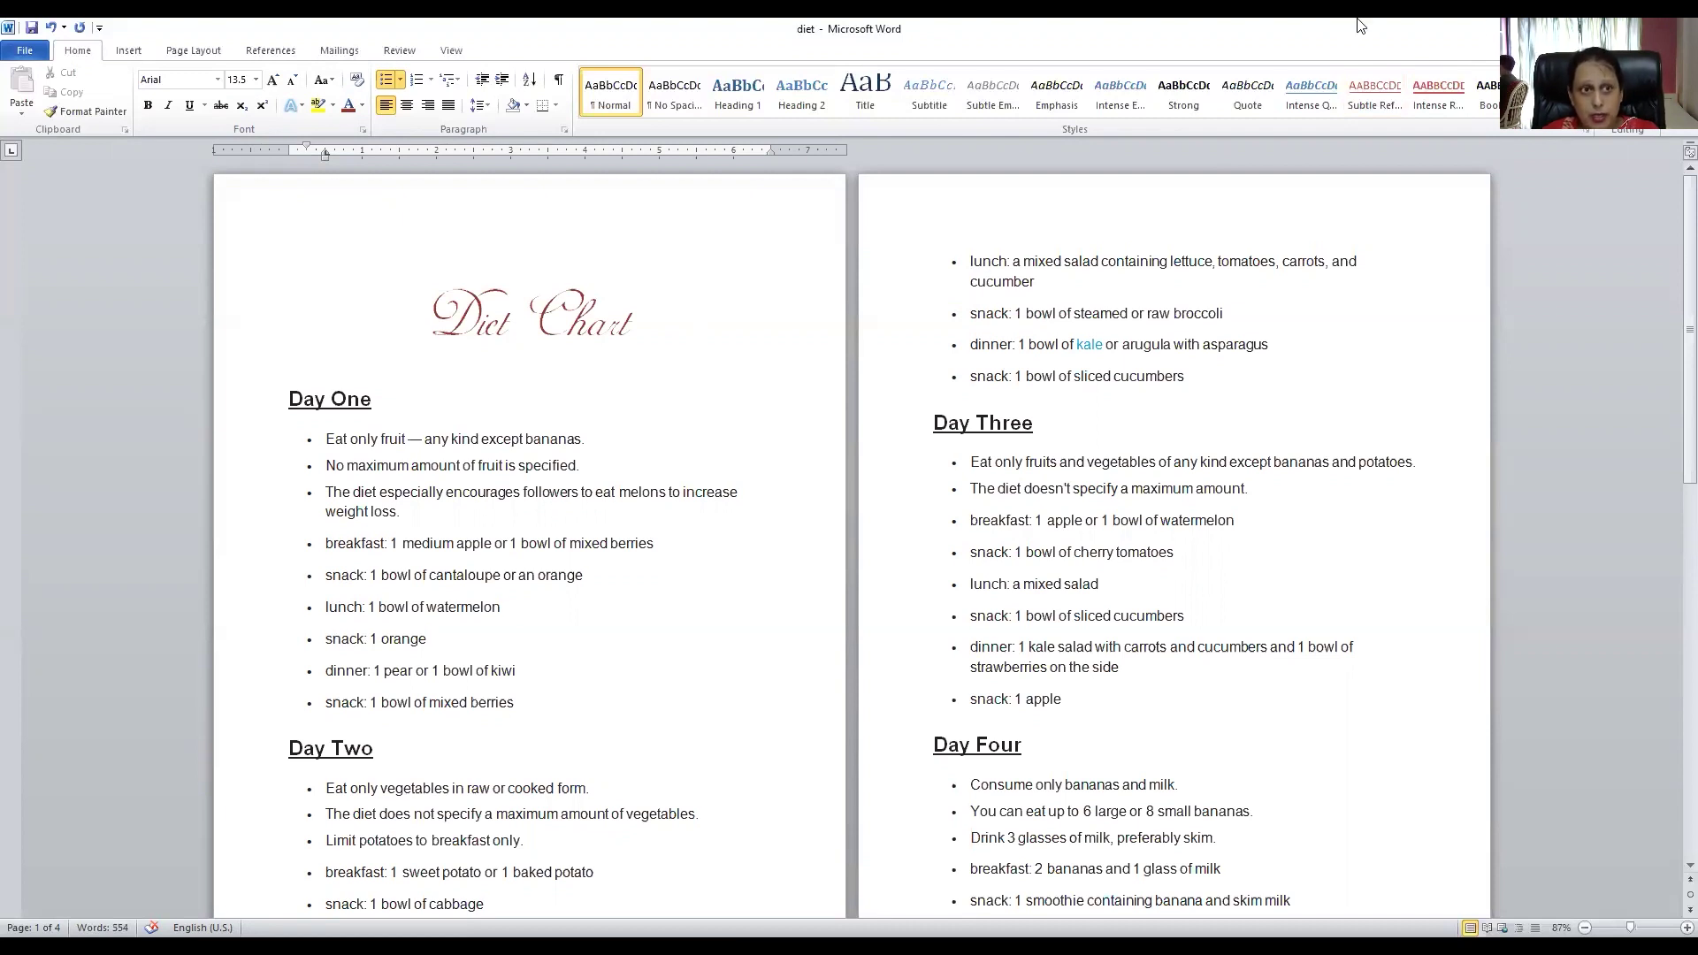
Step: Show the backstage Info page for the diet document
left_click(29, 53)
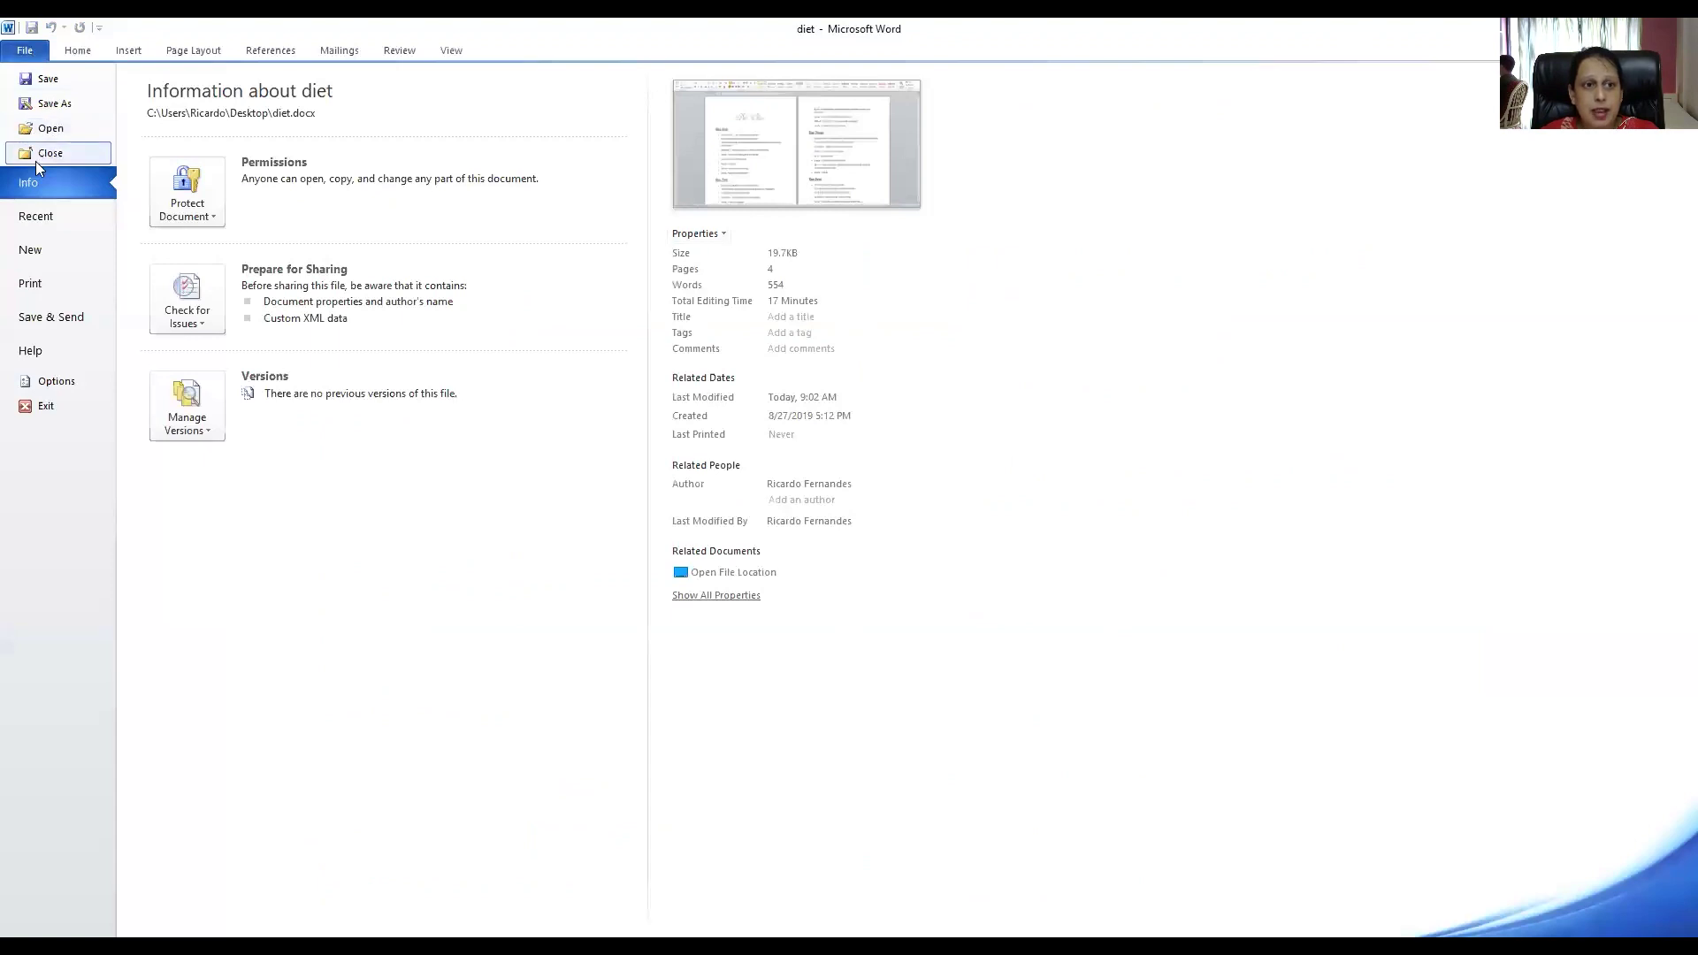